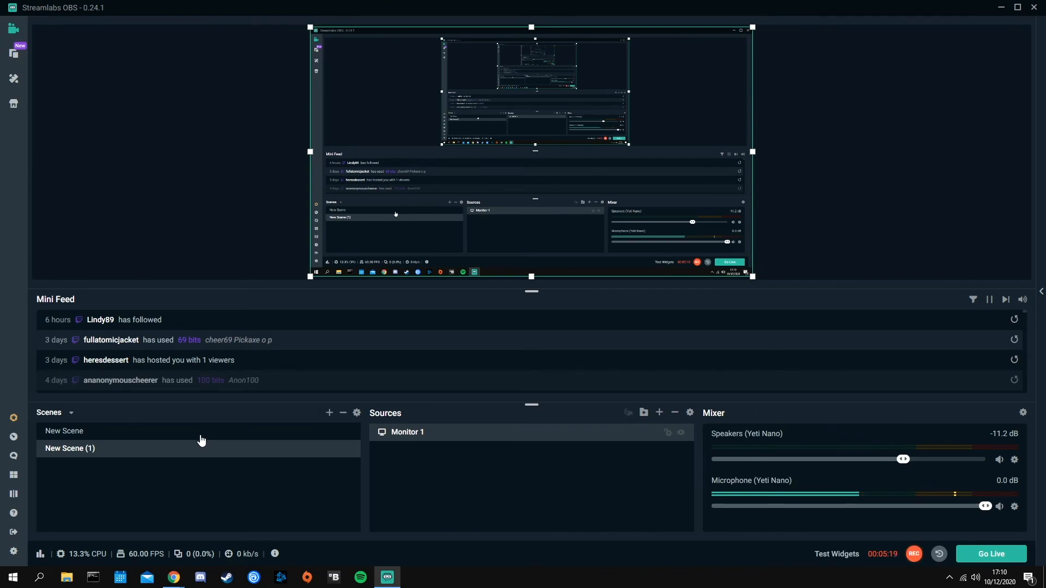
Duplicate the New Scene scene, keeping the suggested name New Scene (2)
click(200, 435)
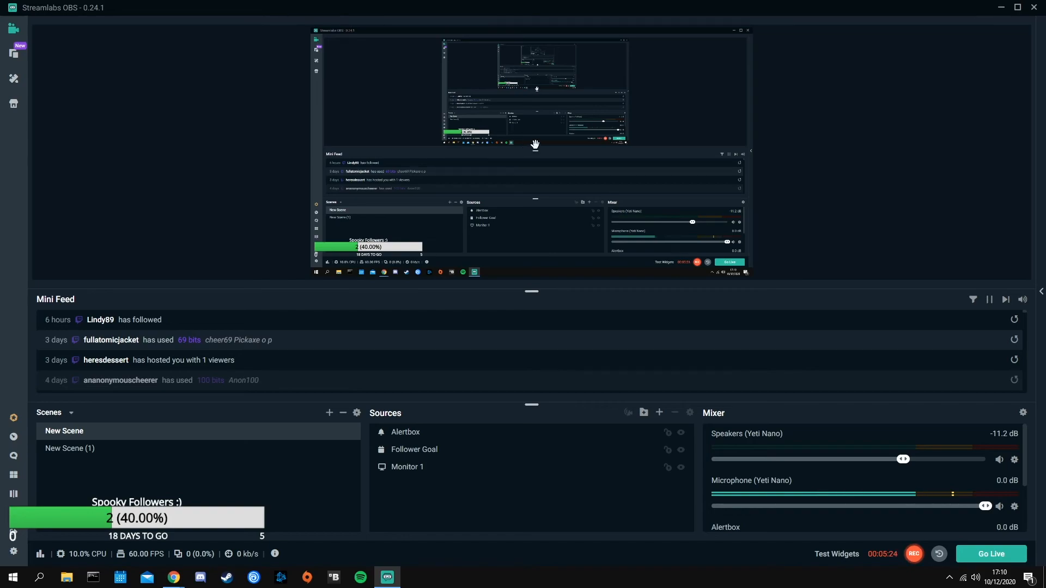
right_click(147, 437)
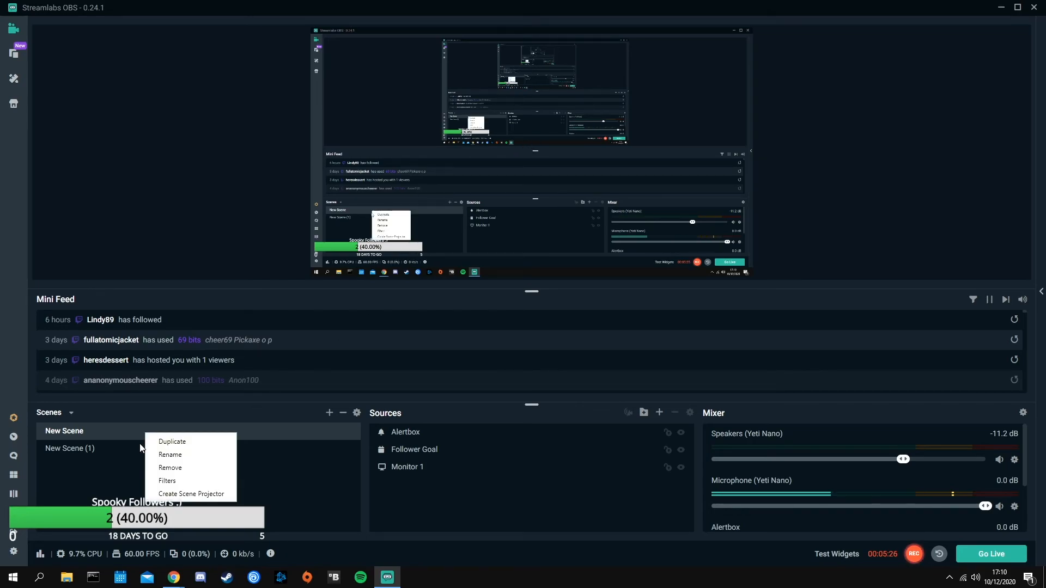
click(126, 434)
right_click(127, 434)
click(142, 441)
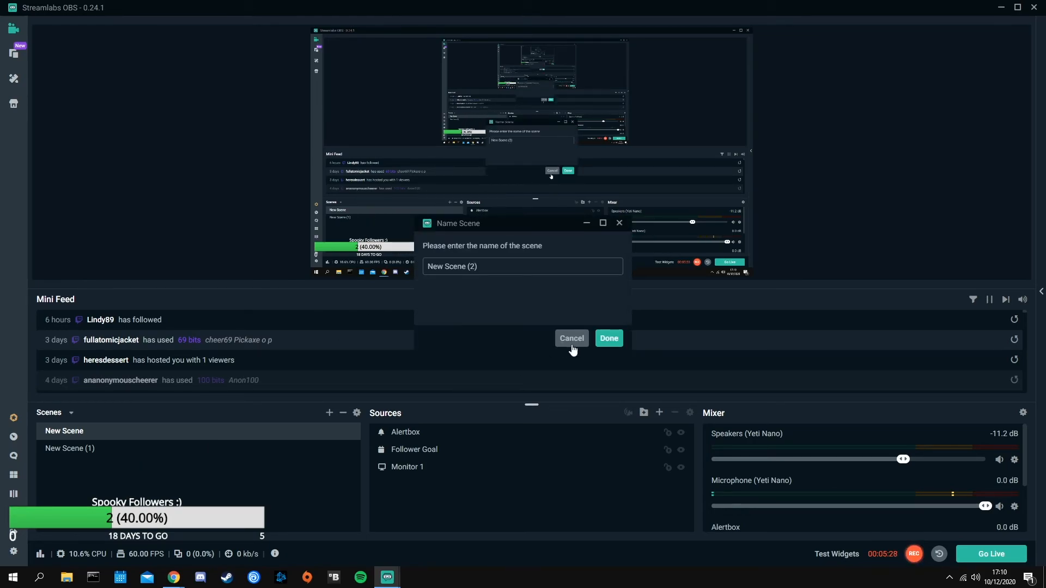
click(601, 340)
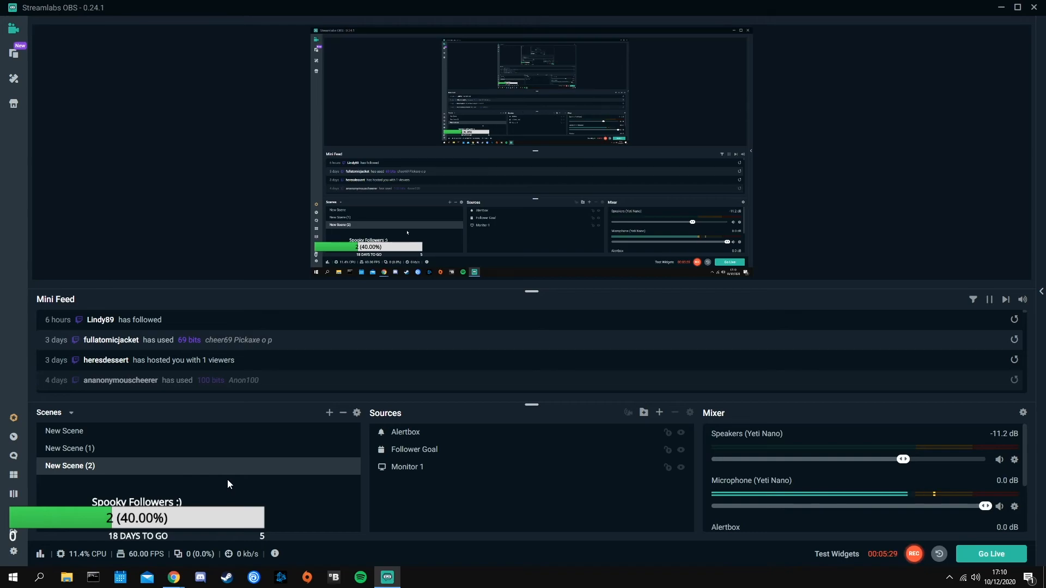
Move New Scene (2) above New Scene (1) in the scene list
click(178, 457)
click(175, 433)
drag(172, 466, 164, 442)
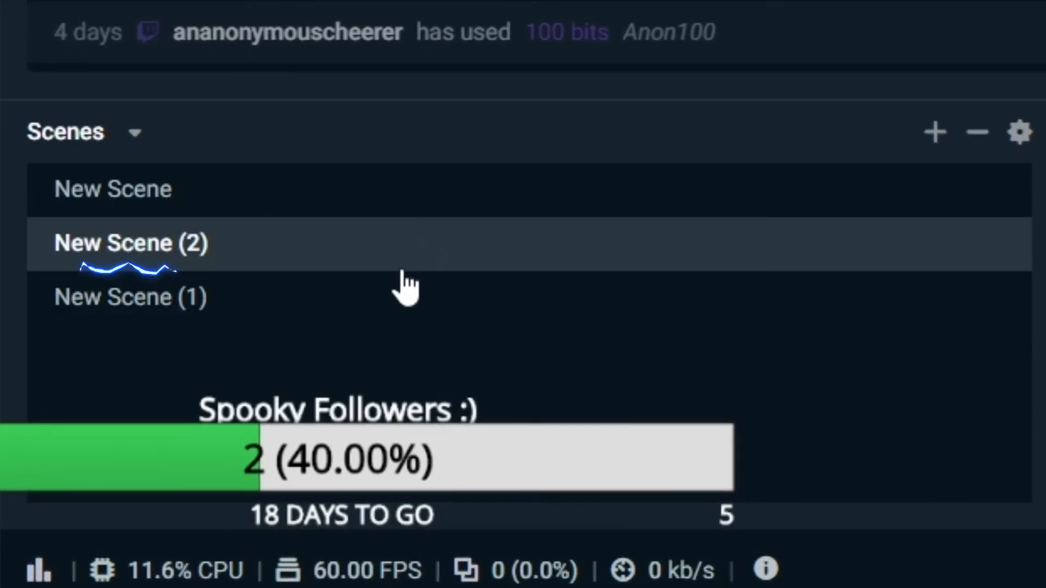
Switch between the three scenes to compare their sources
click(297, 203)
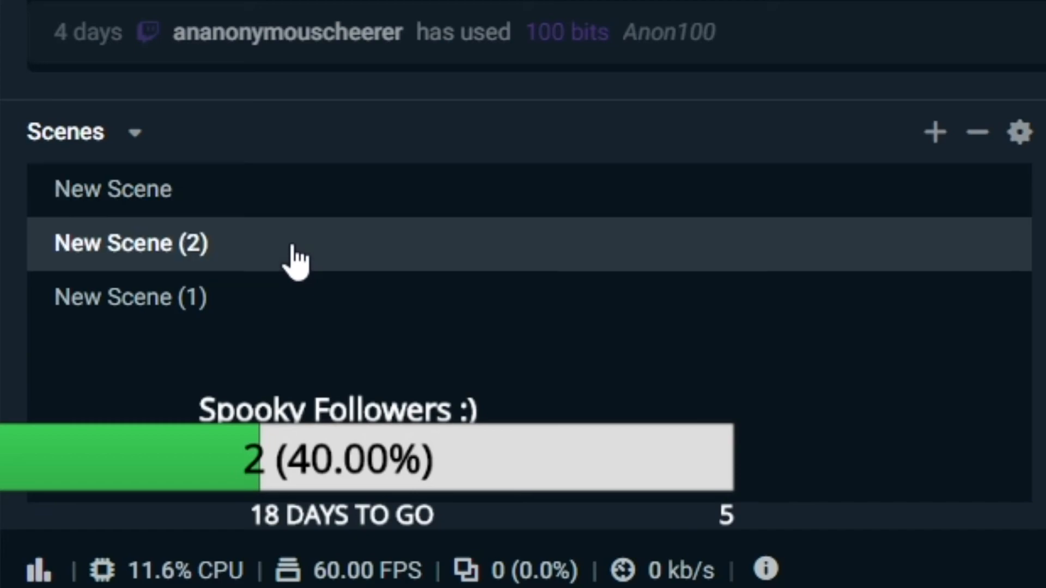
click(293, 256)
click(270, 305)
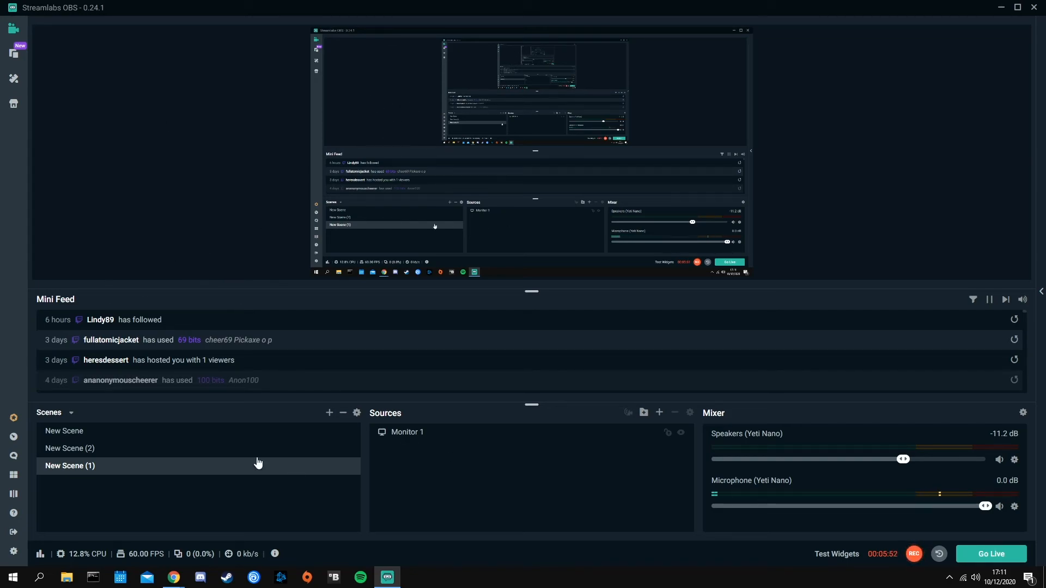
click(201, 447)
click(200, 467)
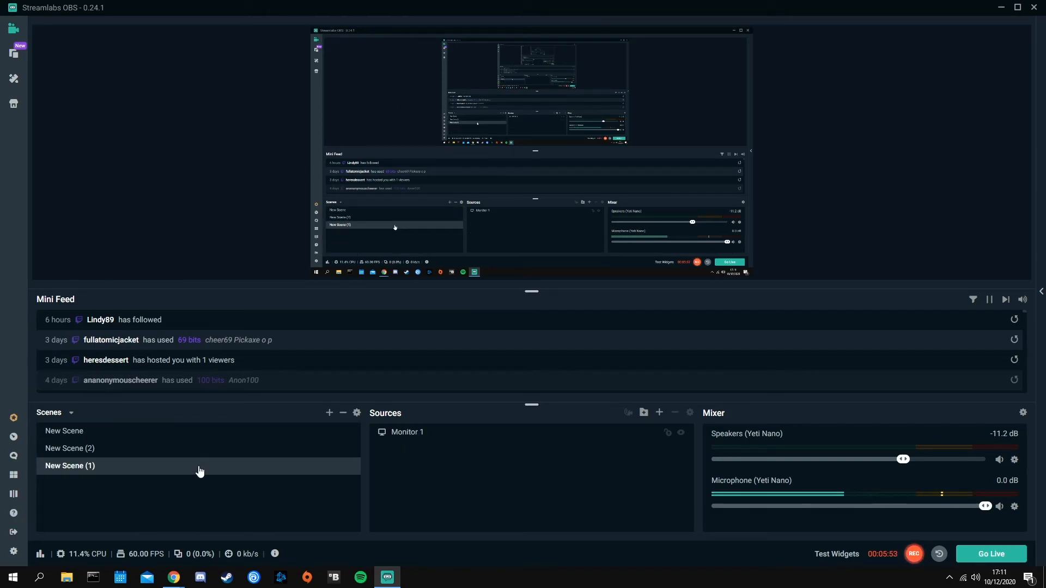
click(206, 431)
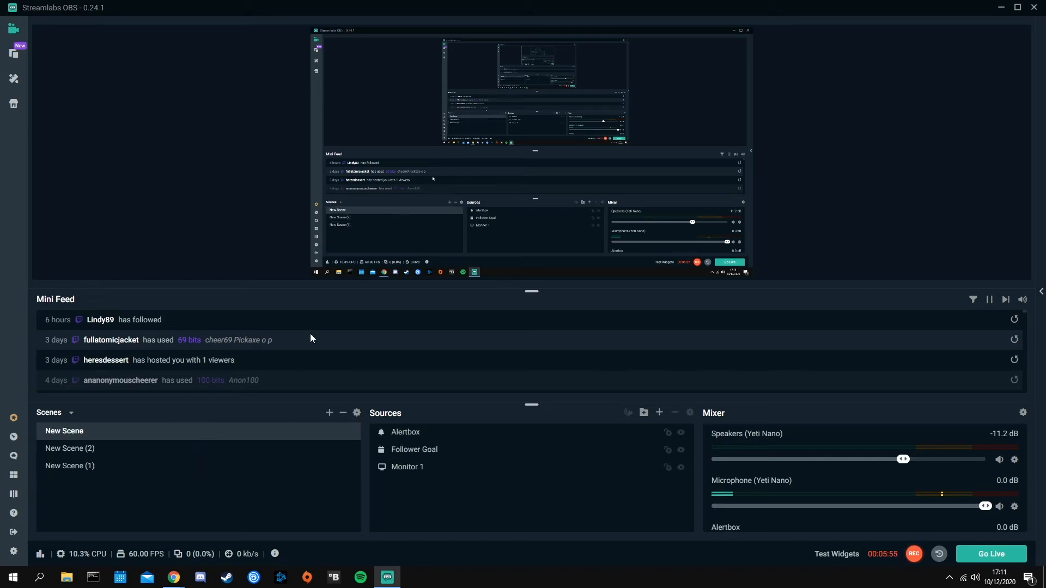
Add a Chatbox widget source to New Scene (2)
click(132, 449)
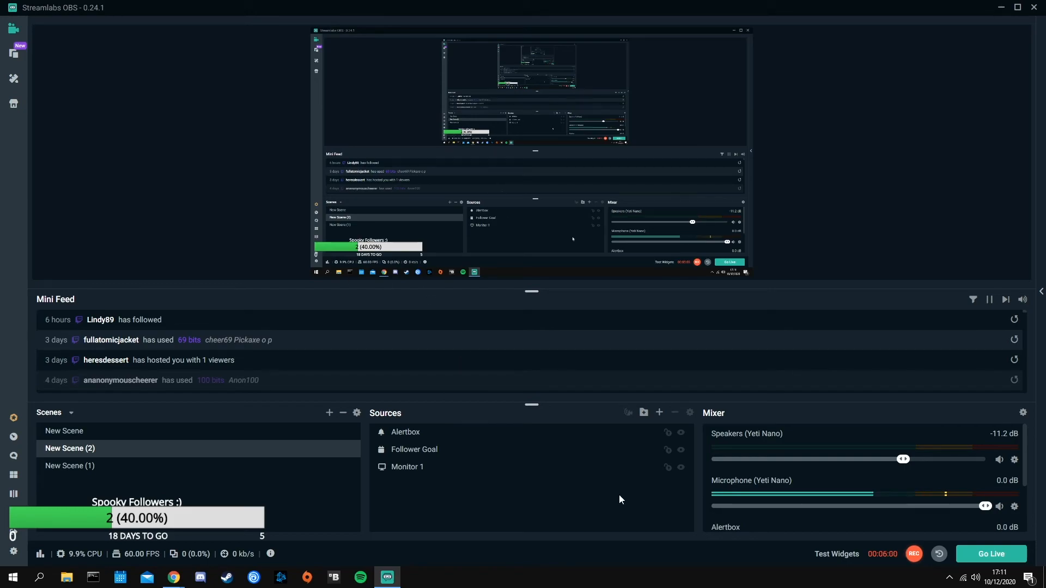
click(660, 413)
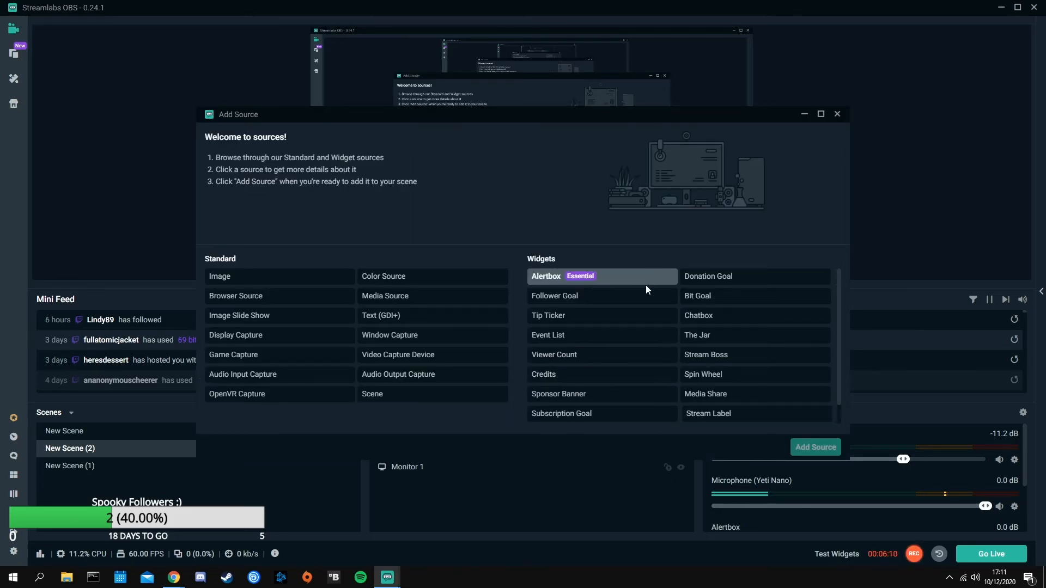
click(692, 326)
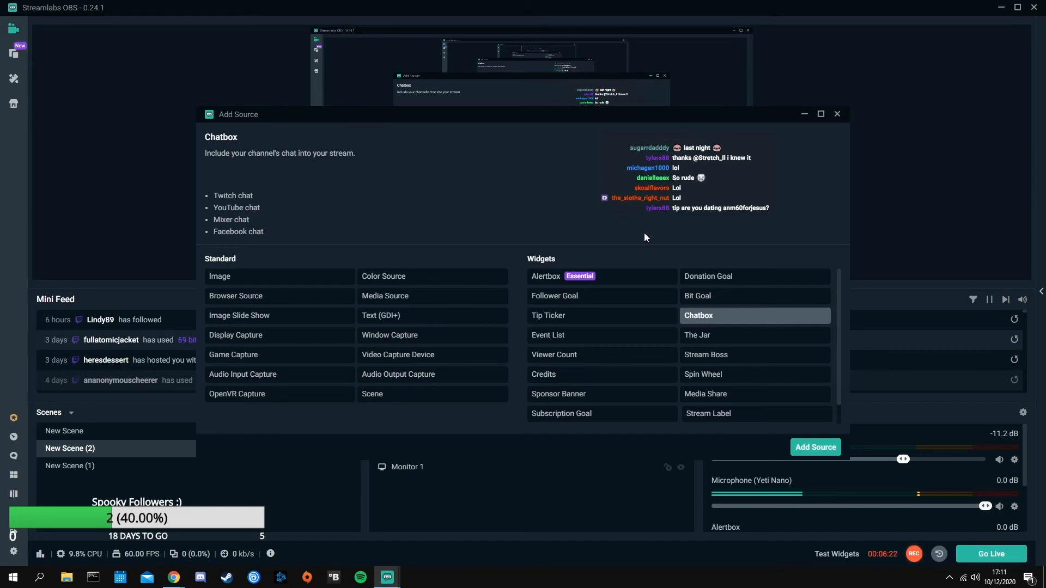
click(801, 450)
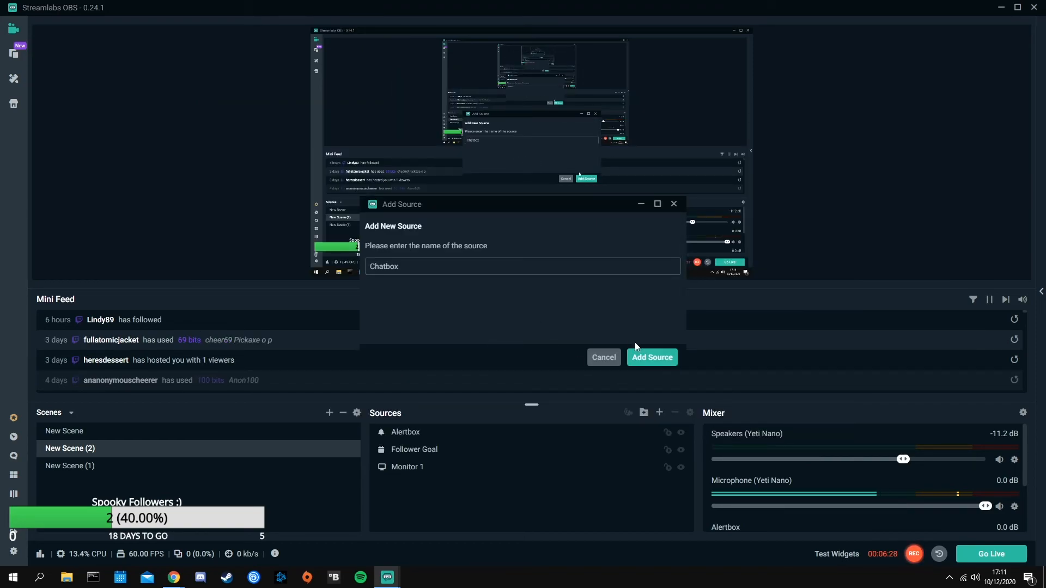
click(641, 359)
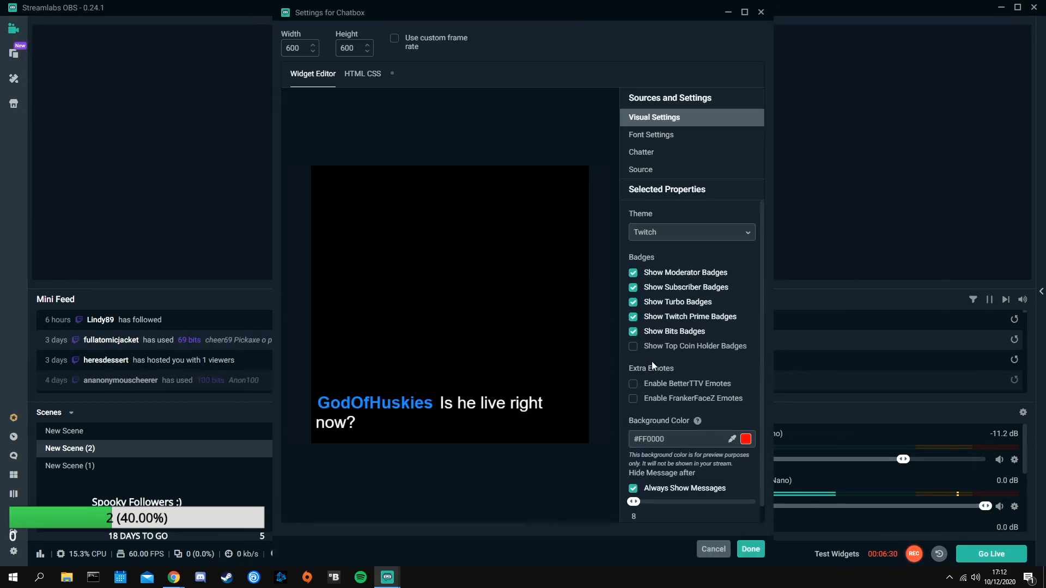
Browse the Chatbox widget's Font Settings, Chatter and Source sections
click(659, 136)
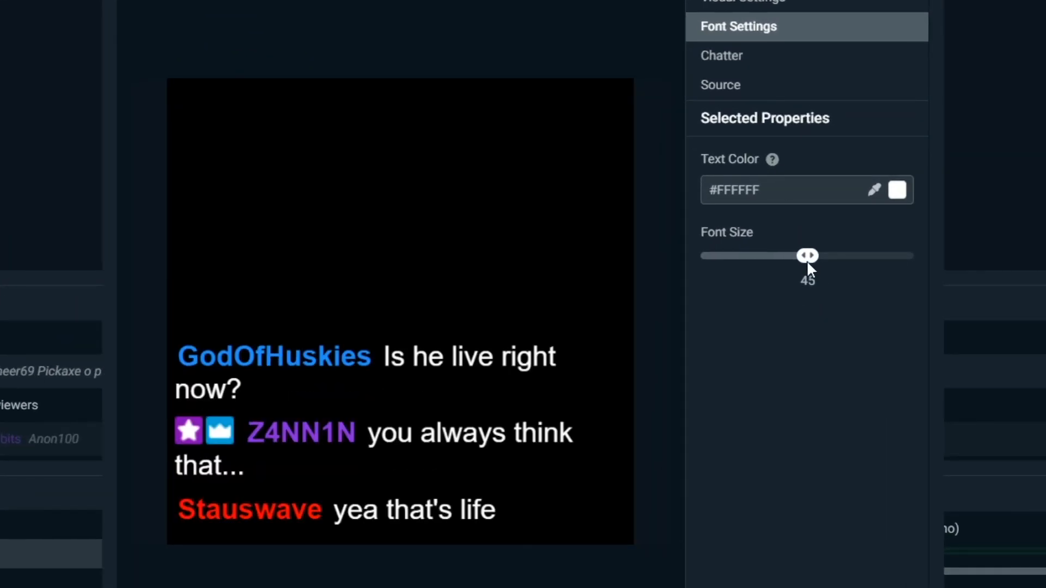
drag(807, 262, 785, 263)
click(761, 68)
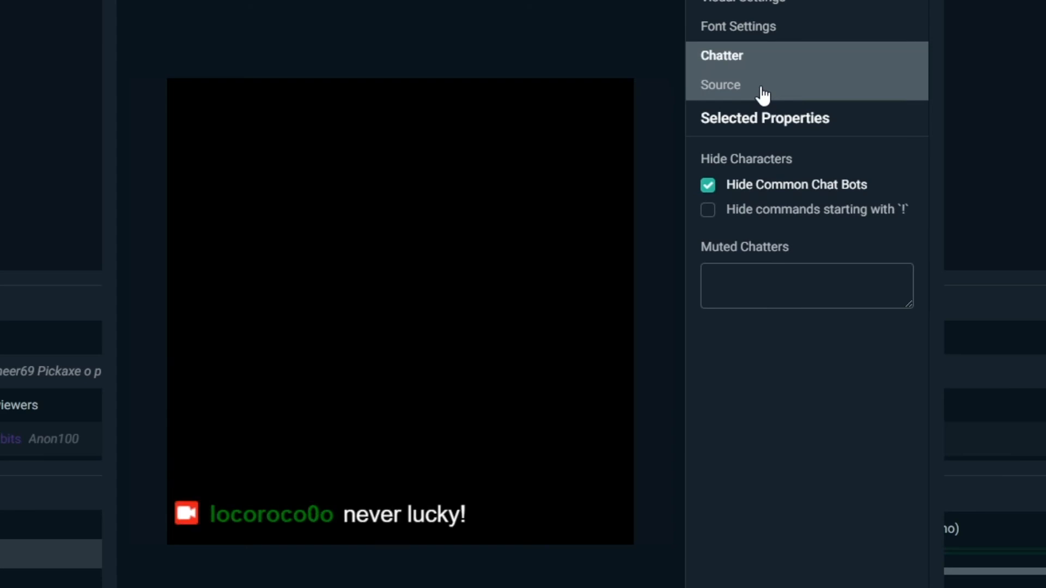
click(762, 92)
click(785, 9)
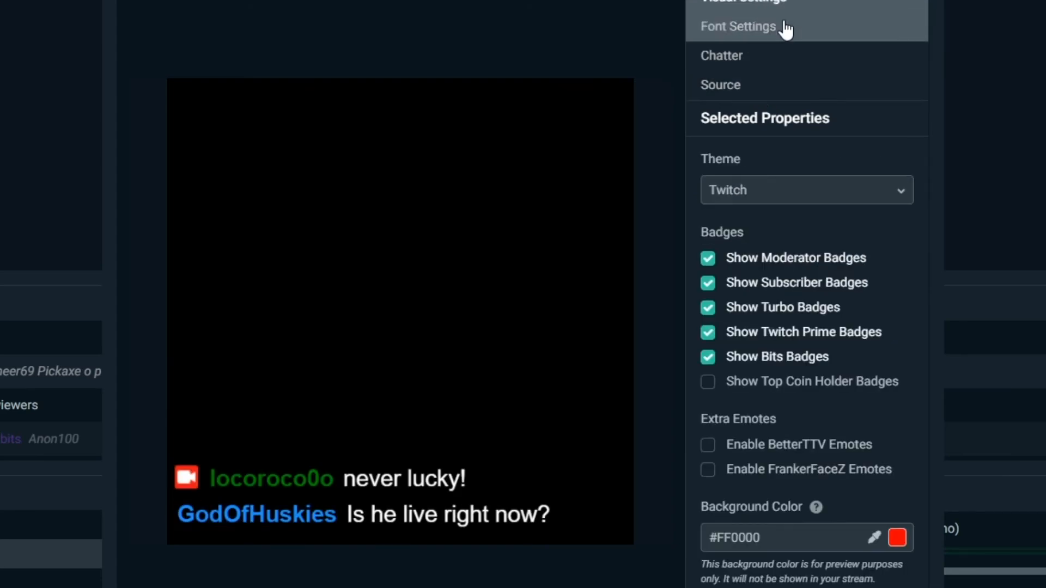
Preview the Clean theme for the chat box and reselect the Twitch theme
click(783, 195)
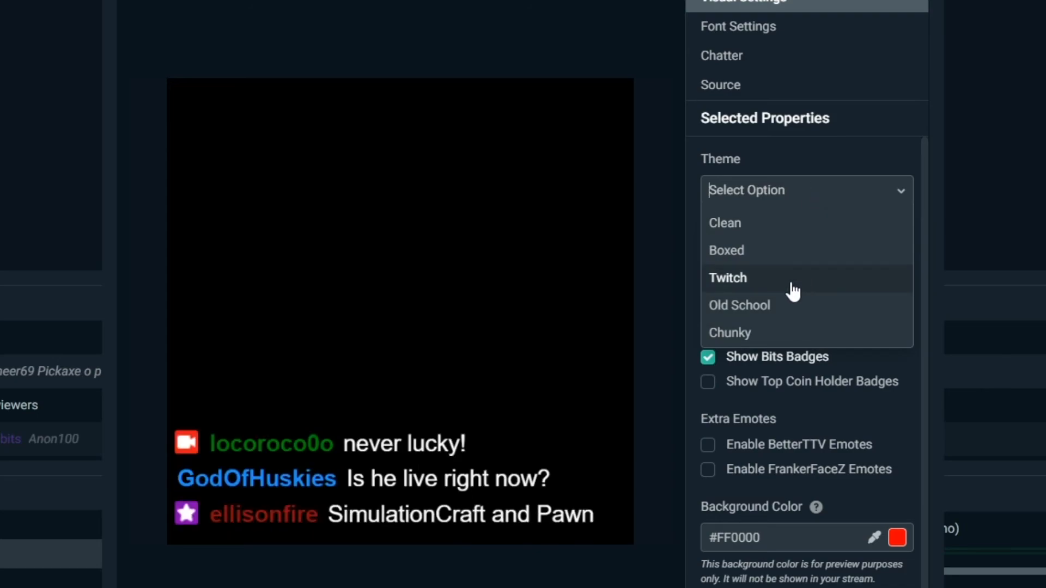
click(790, 279)
click(798, 202)
click(789, 225)
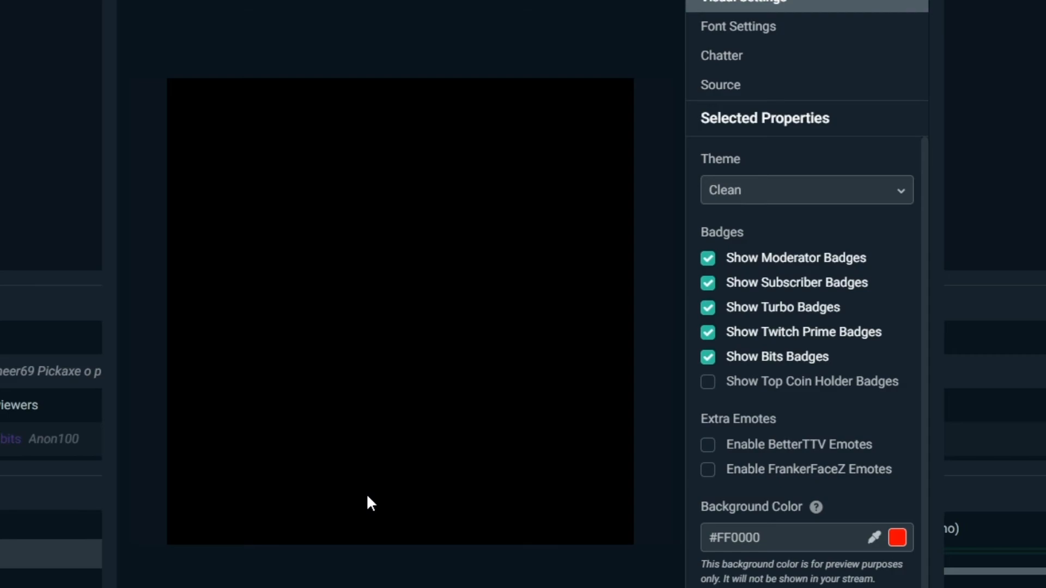
click(801, 192)
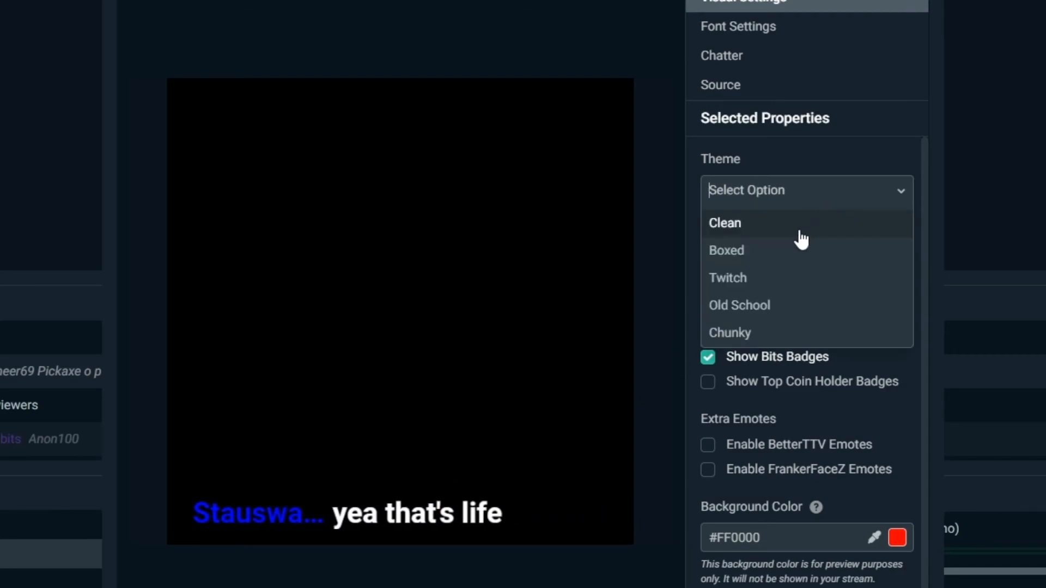
click(781, 277)
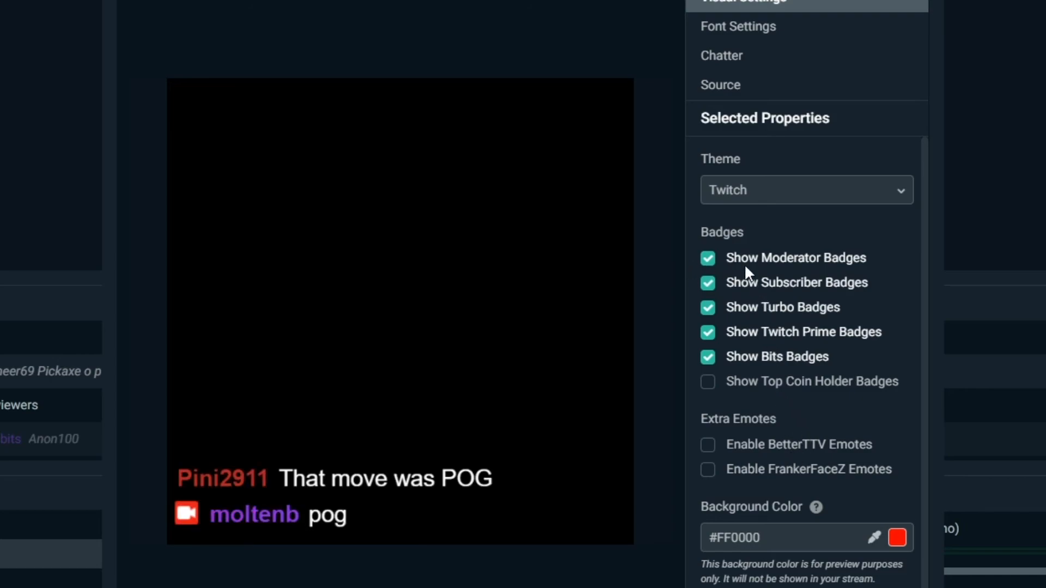
Enable BetterTTV and FrankerFaceZ emotes for the chat box and save its settings
scroll(833, 426, down, 1)
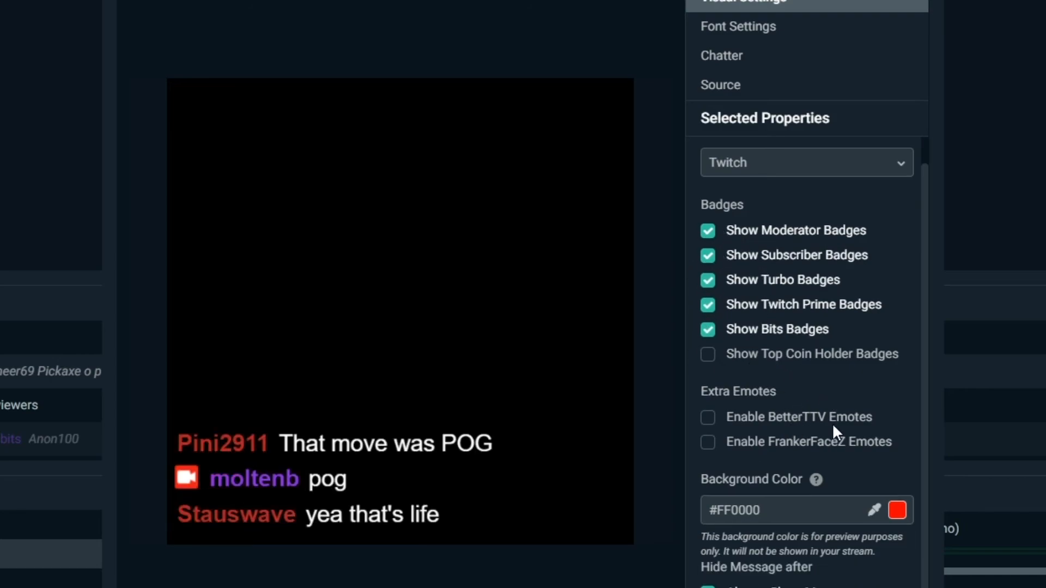
click(708, 418)
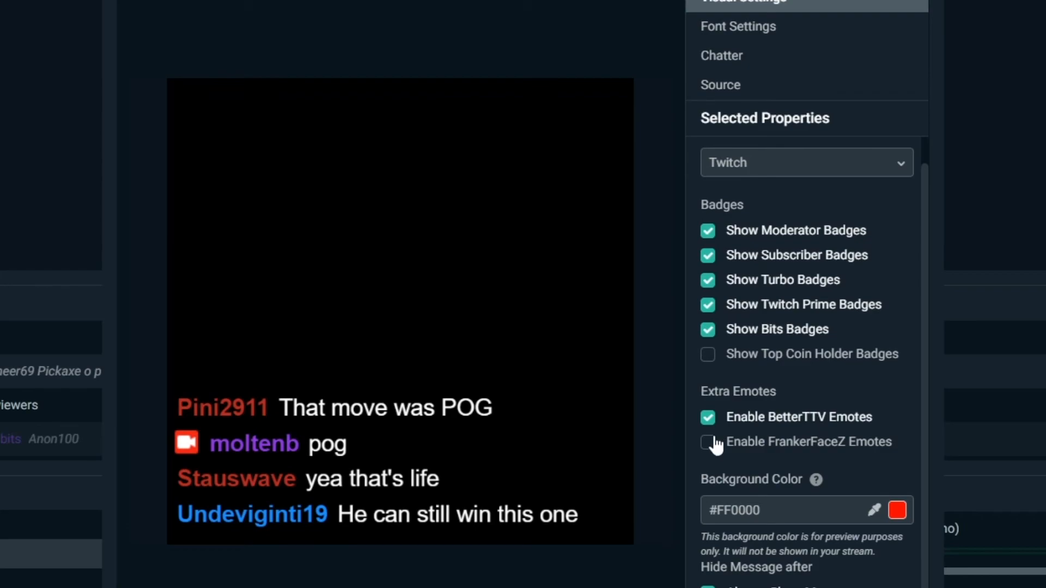
click(708, 442)
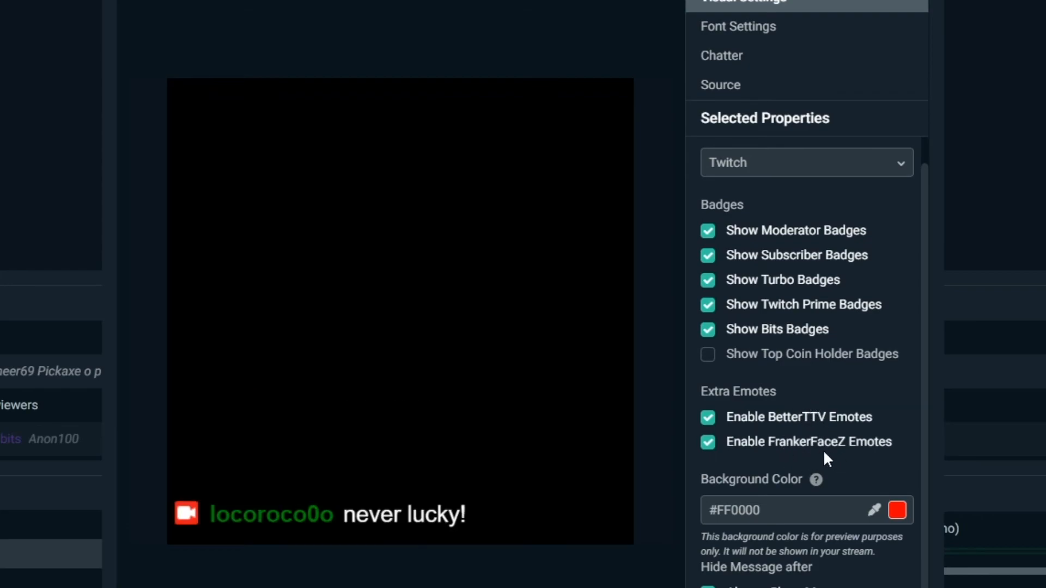
click(736, 548)
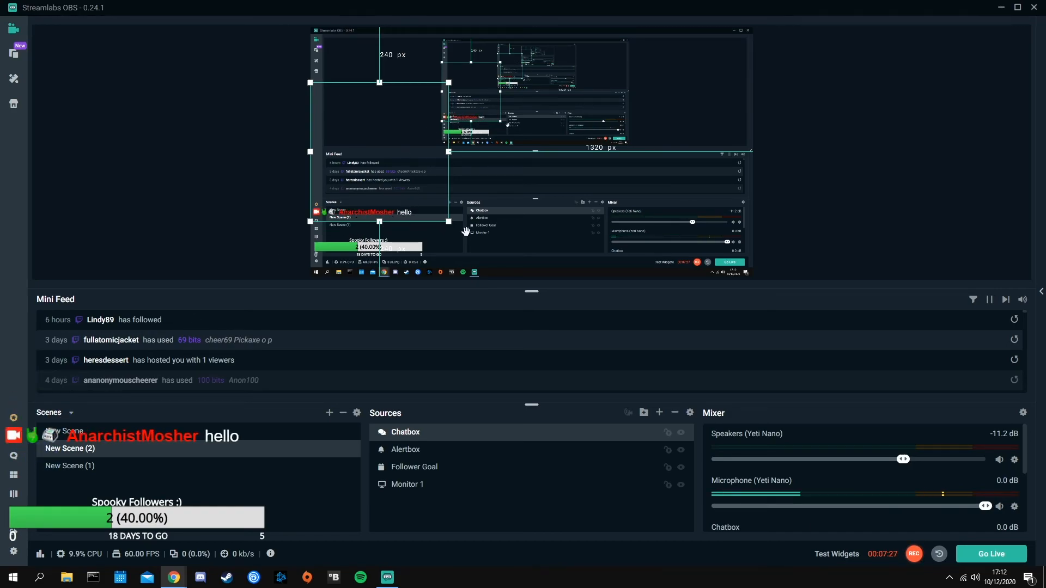
Resize and reposition the chat box into the lower-left area of the canvas
drag(449, 152, 305, 235)
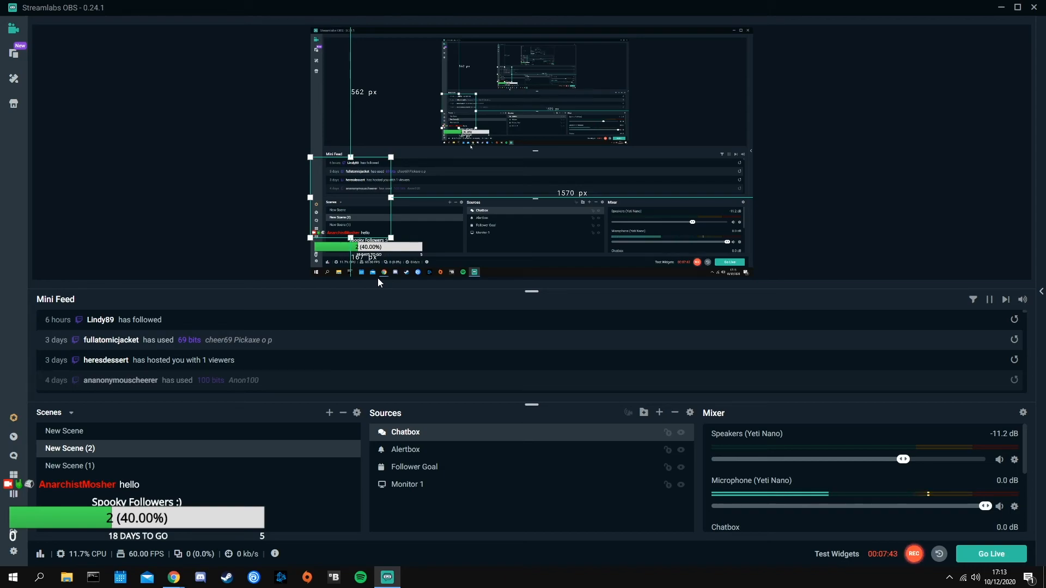
drag(391, 157, 512, 35)
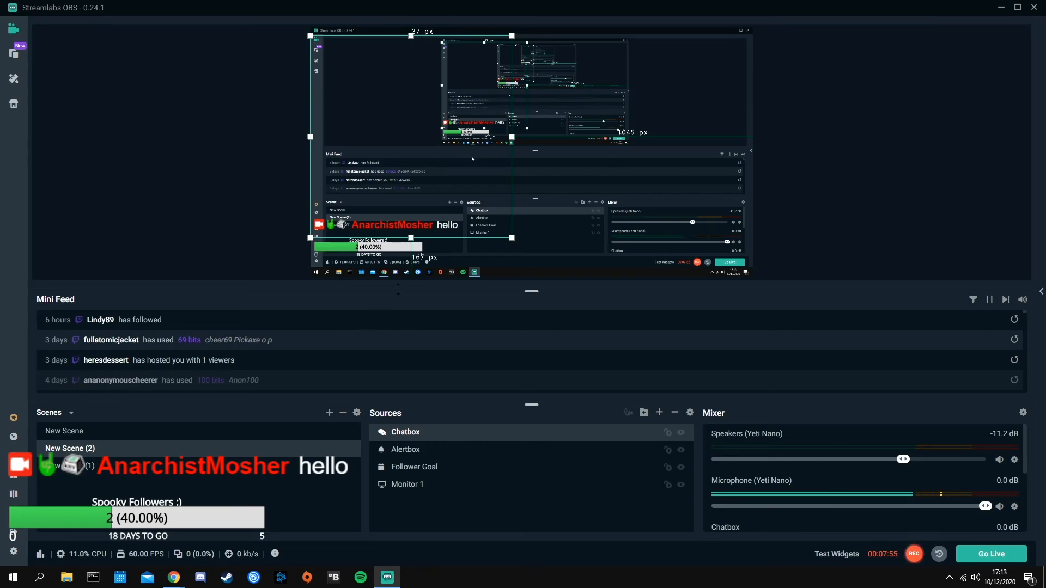
drag(512, 36, 423, 165)
click(191, 204)
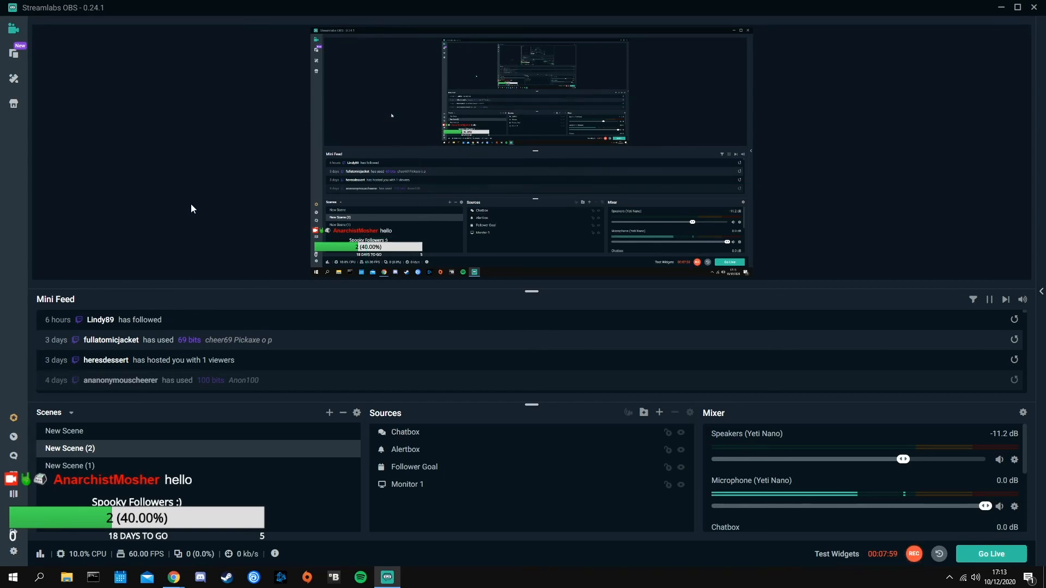
Rename the New Scene (1) scene to BRB
click(660, 412)
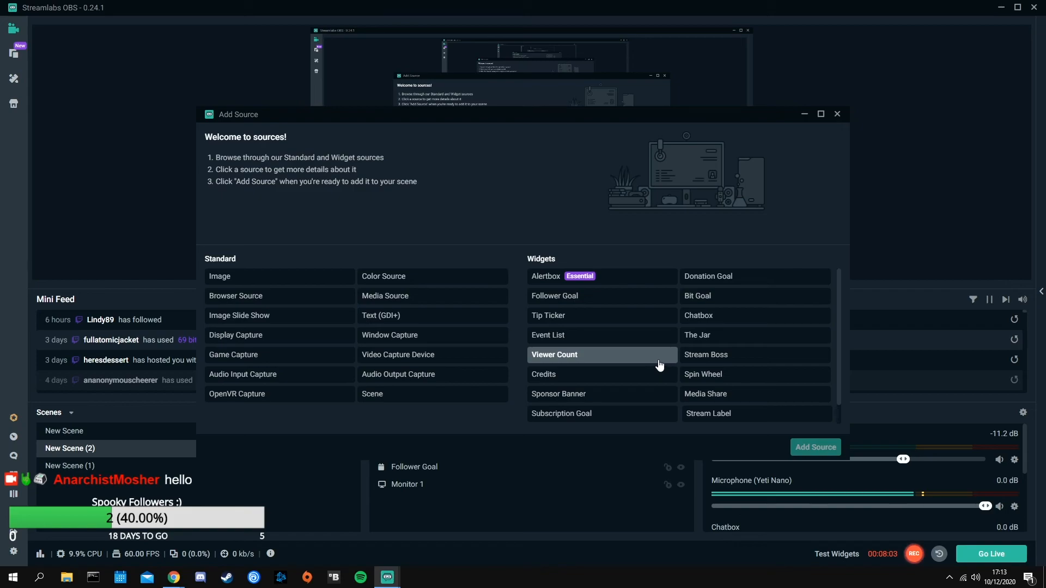
key(Escape)
click(139, 467)
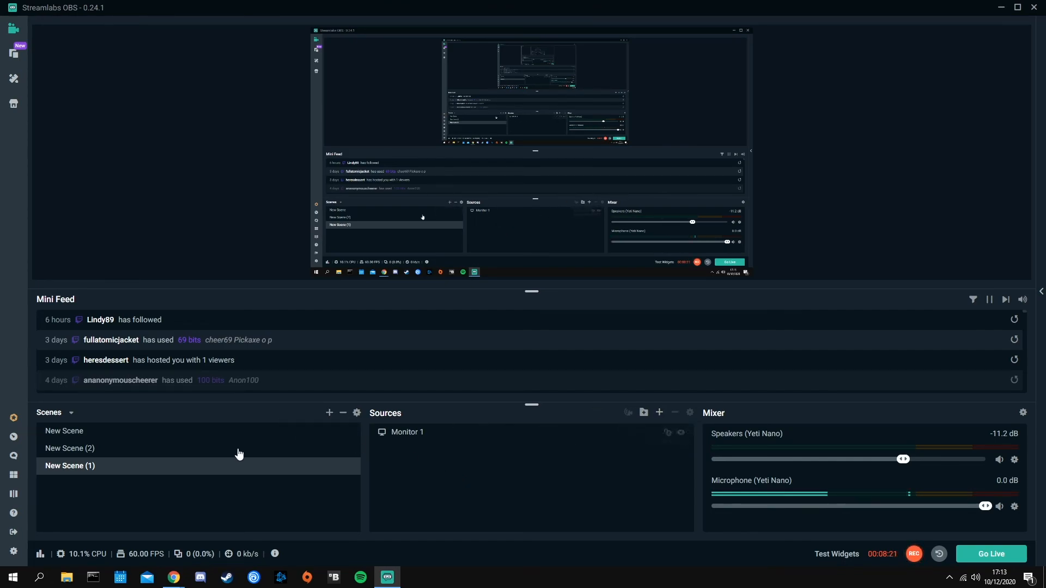
right_click(109, 466)
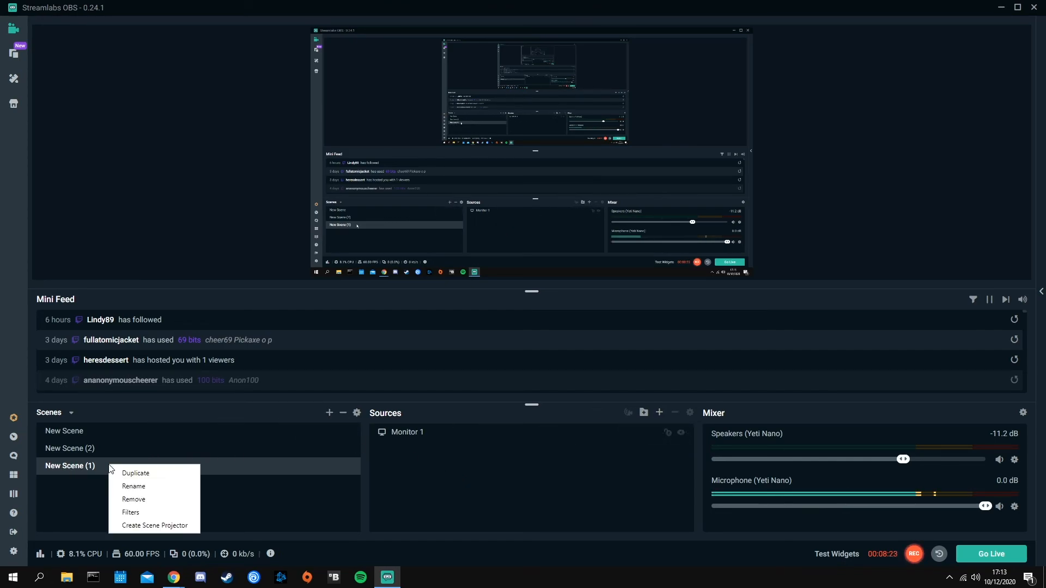
click(144, 488)
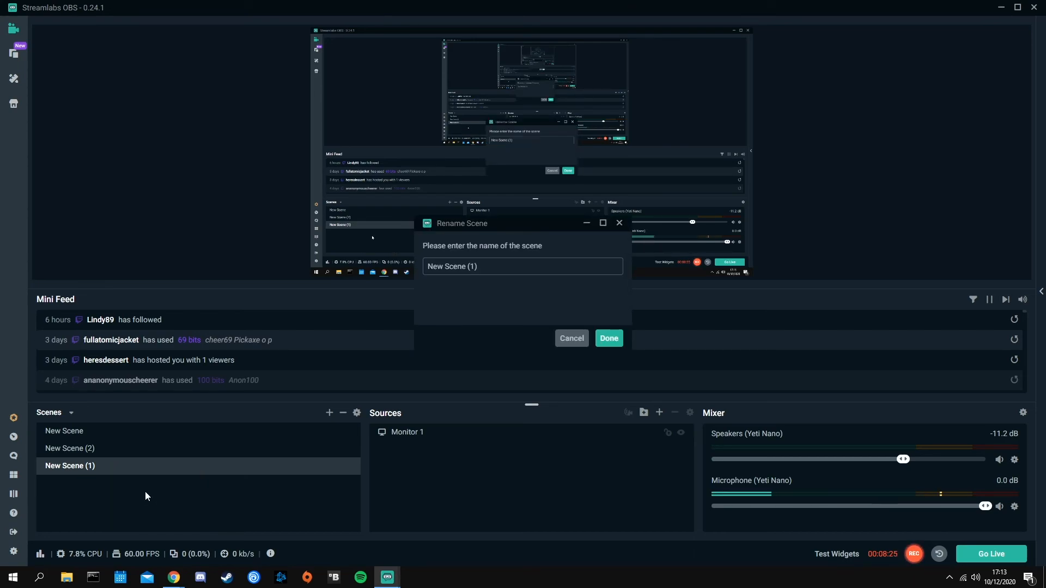
drag(486, 266, 374, 272)
text(BRB)
click(608, 337)
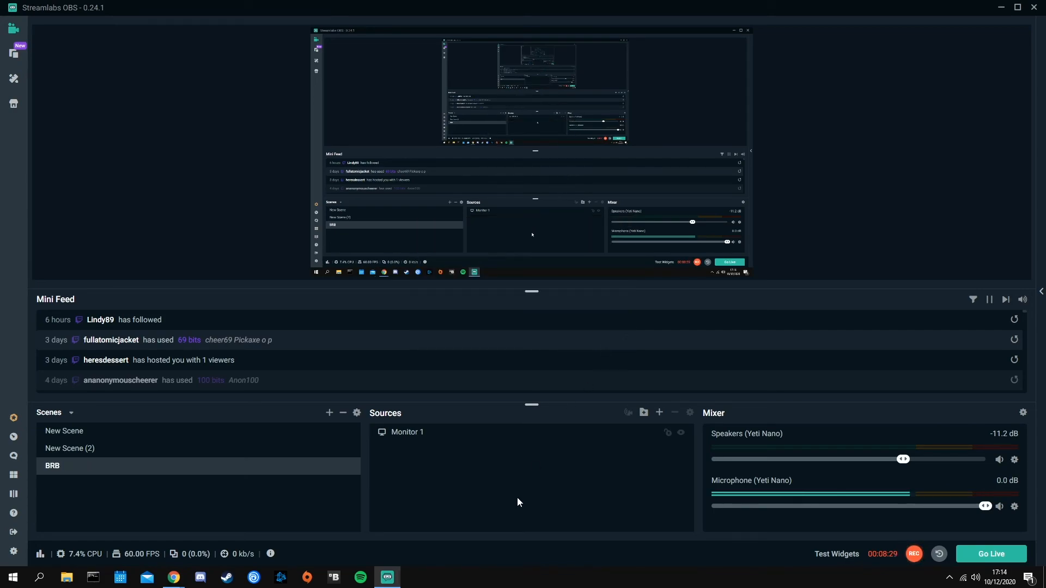
Add an Image source to the BRB scene
click(659, 413)
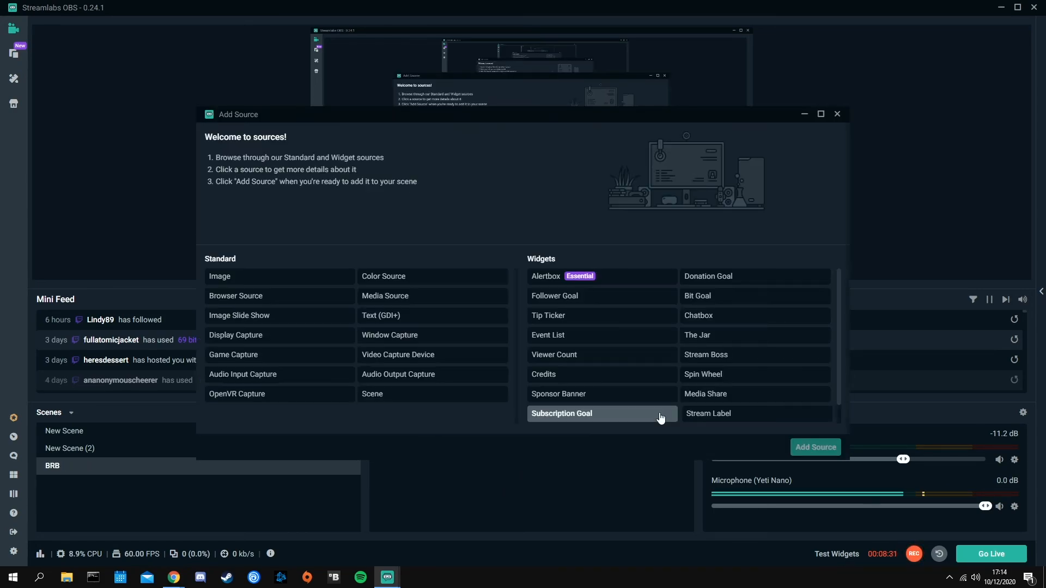
click(281, 280)
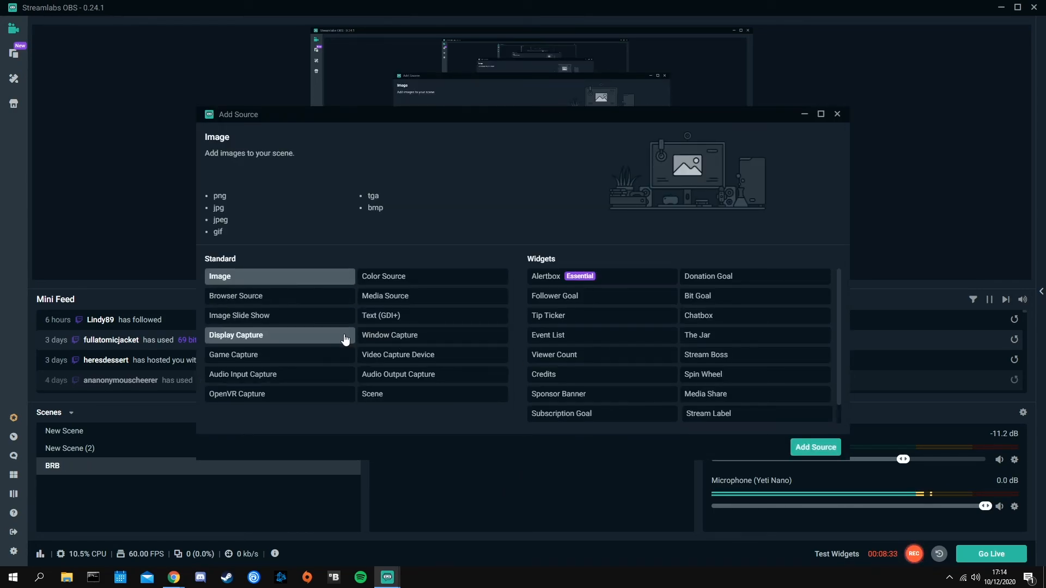
click(812, 447)
click(639, 358)
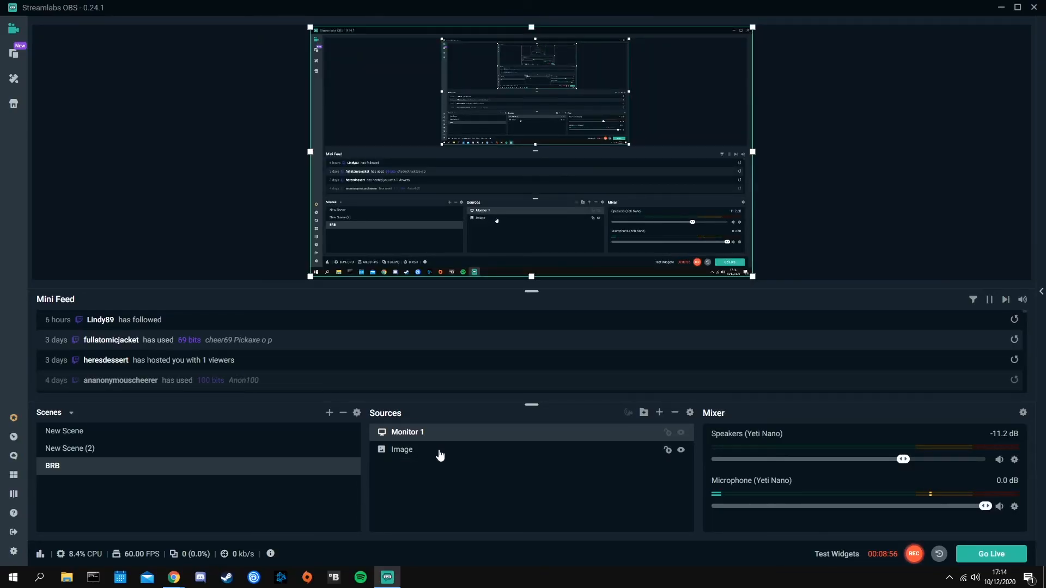
Scale down the BRB image and move it above Monitor 1 in the BRB scene's source order
click(439, 452)
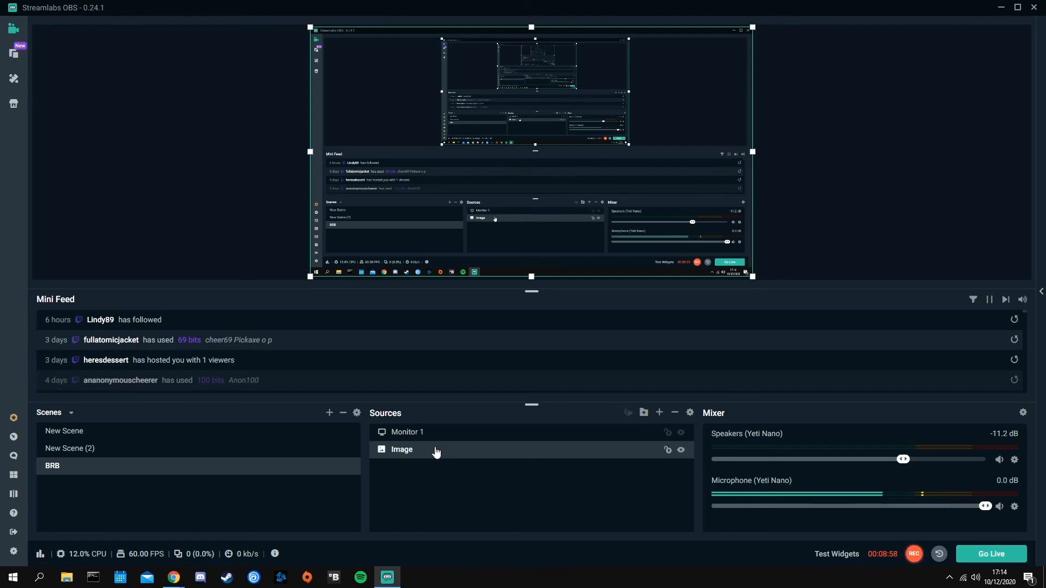
drag(752, 28, 494, 188)
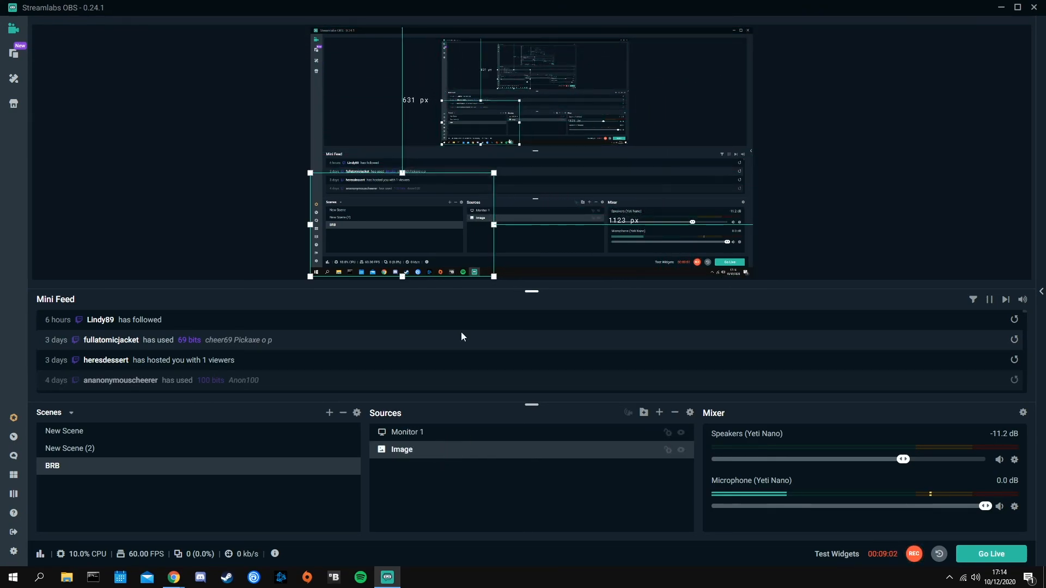
drag(420, 449, 421, 427)
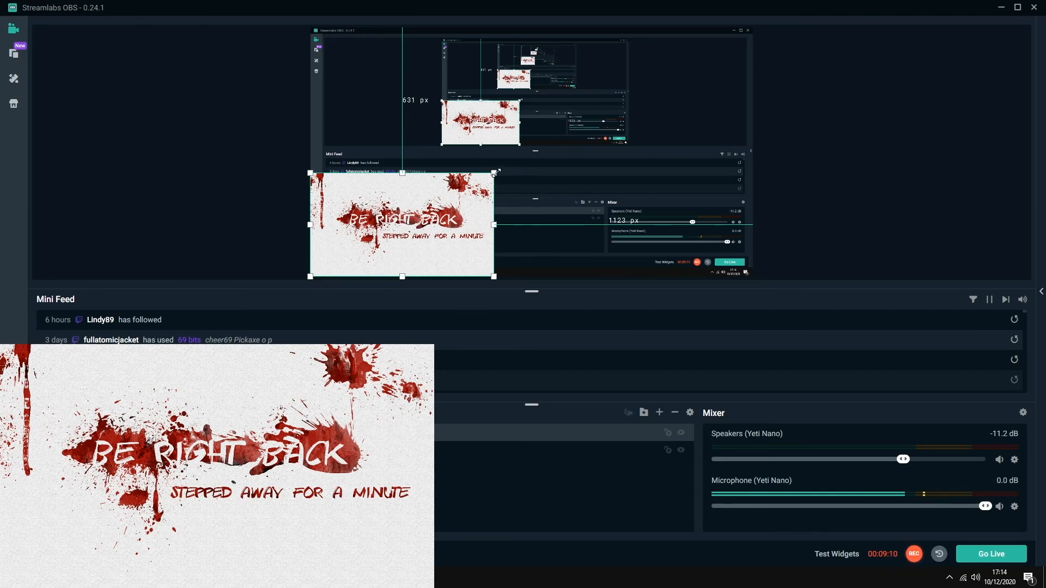
Enlarge the BRB image so it covers the whole canvas
drag(496, 173, 684, 57)
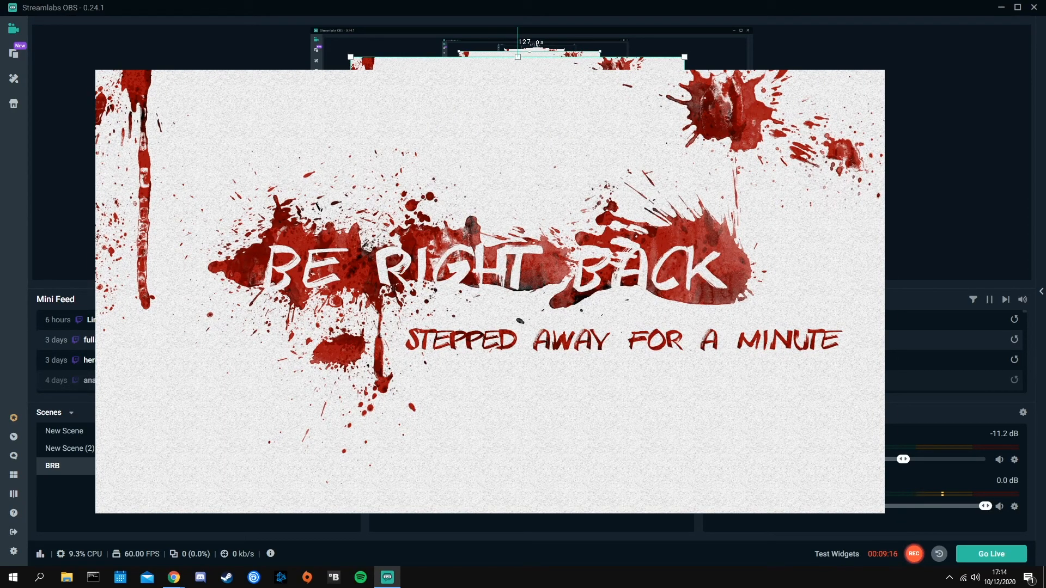
drag(518, 151, 583, 198)
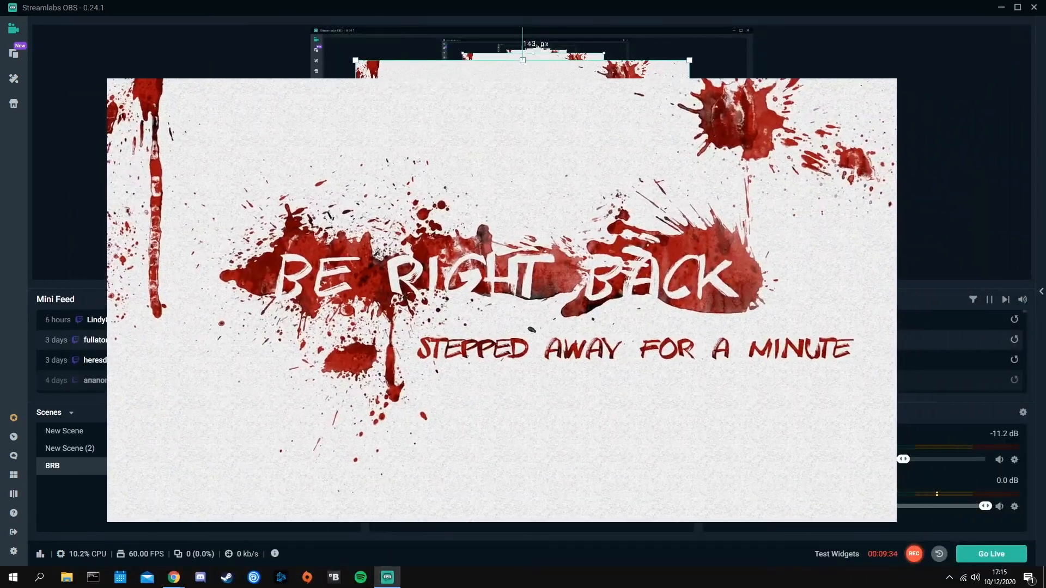
drag(698, 62, 650, 90)
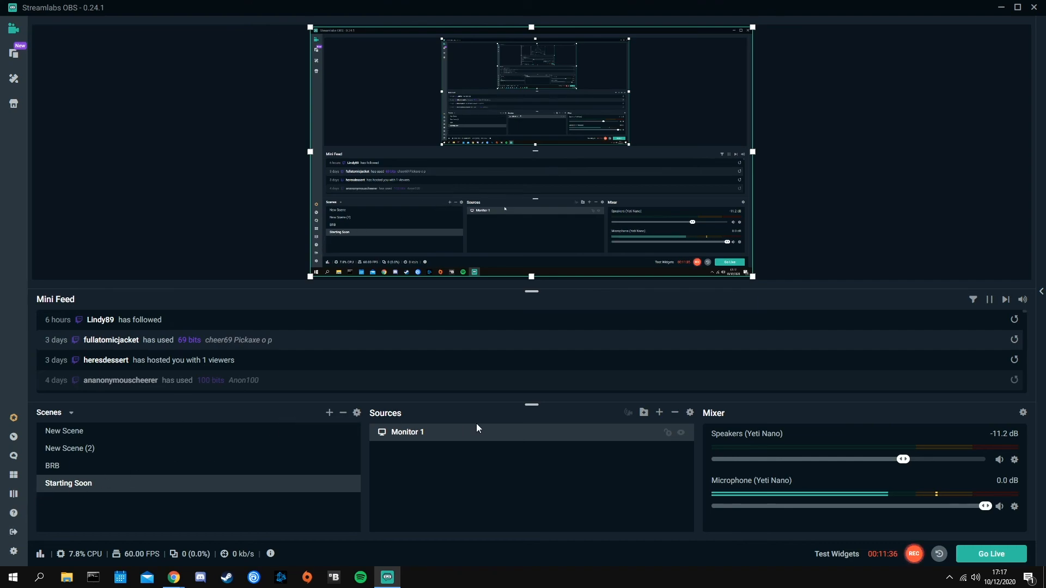
Add a new Image source with the Starting Soon graphic to the Starting Soon scene and scale it into the lower-right canvas area
click(659, 412)
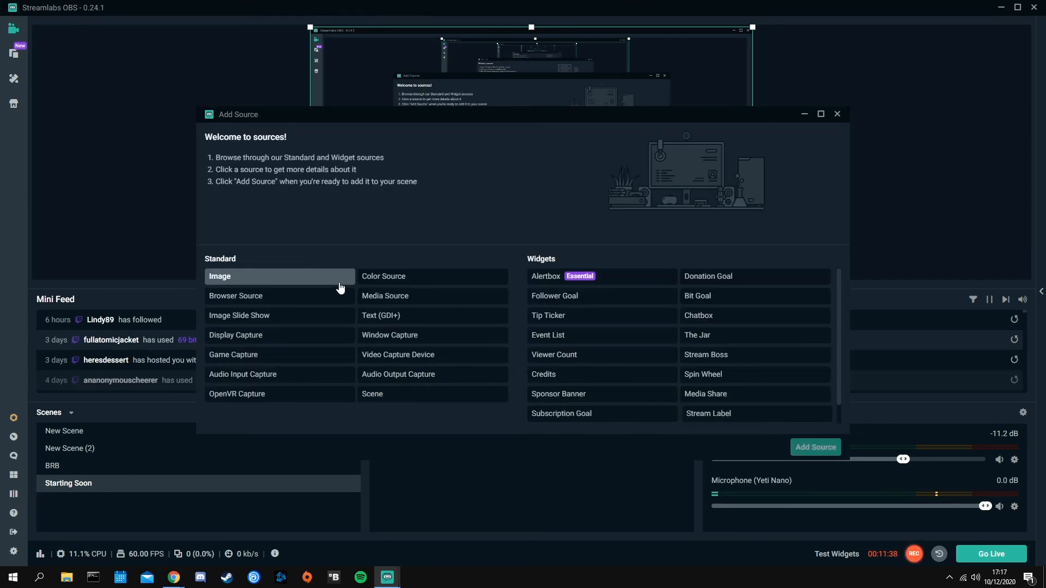
click(324, 278)
click(815, 447)
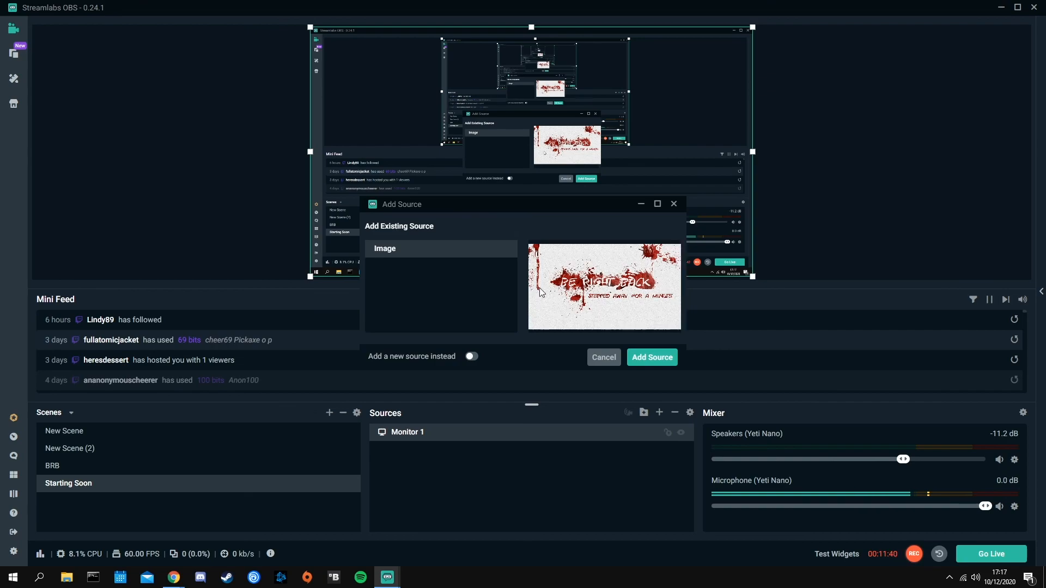
click(471, 357)
click(652, 358)
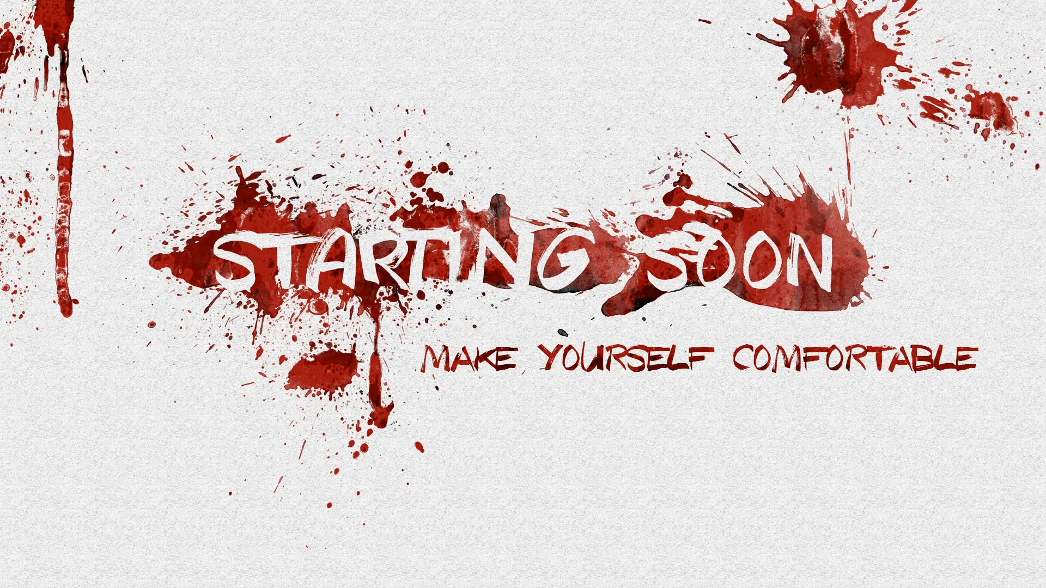
drag(310, 153, 561, 223)
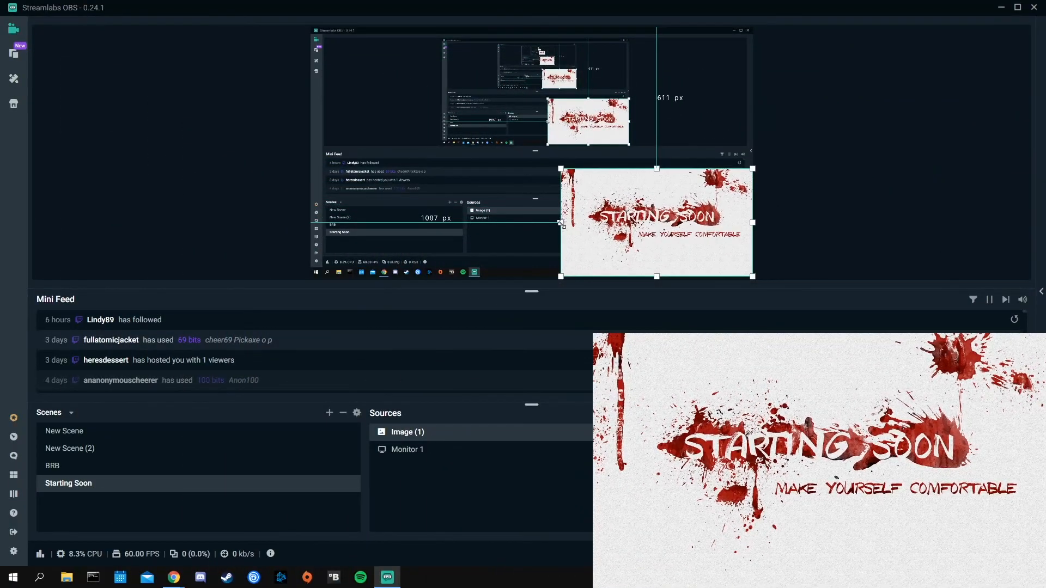
click(842, 213)
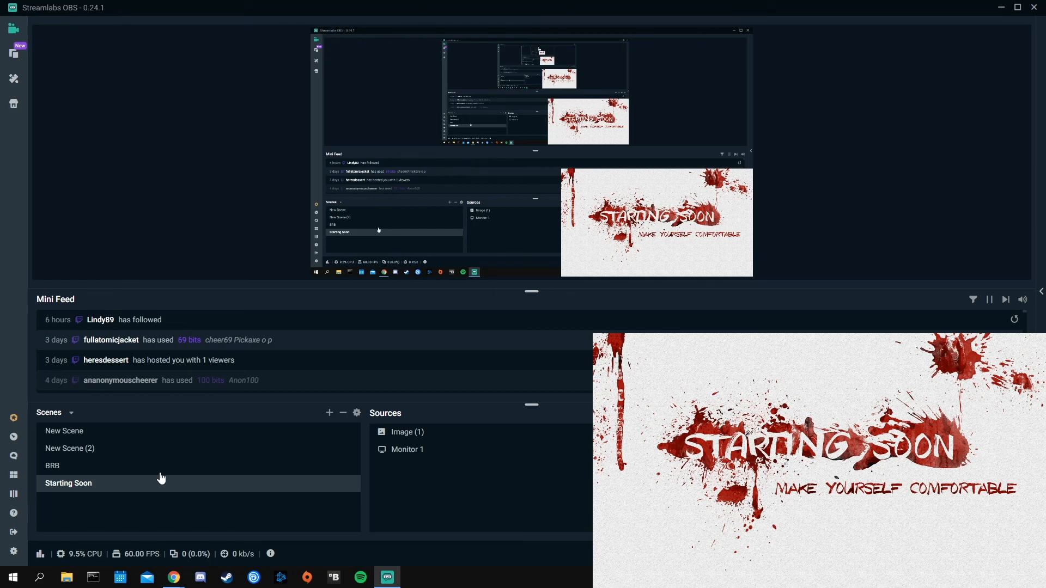
Test a follow alert in New Scene with the widget tester, muting the speakers during the test
click(107, 435)
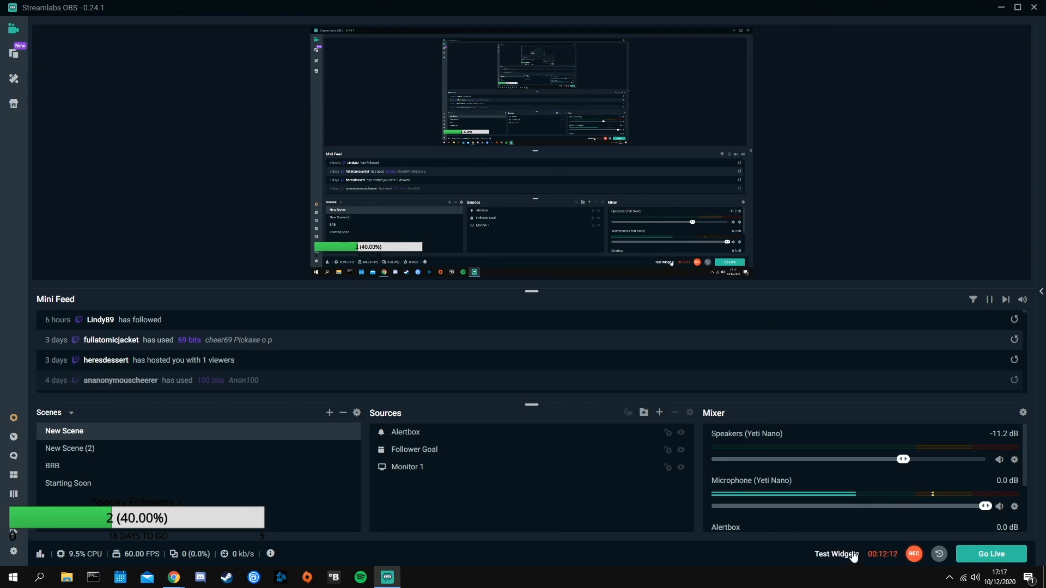
click(836, 554)
click(640, 555)
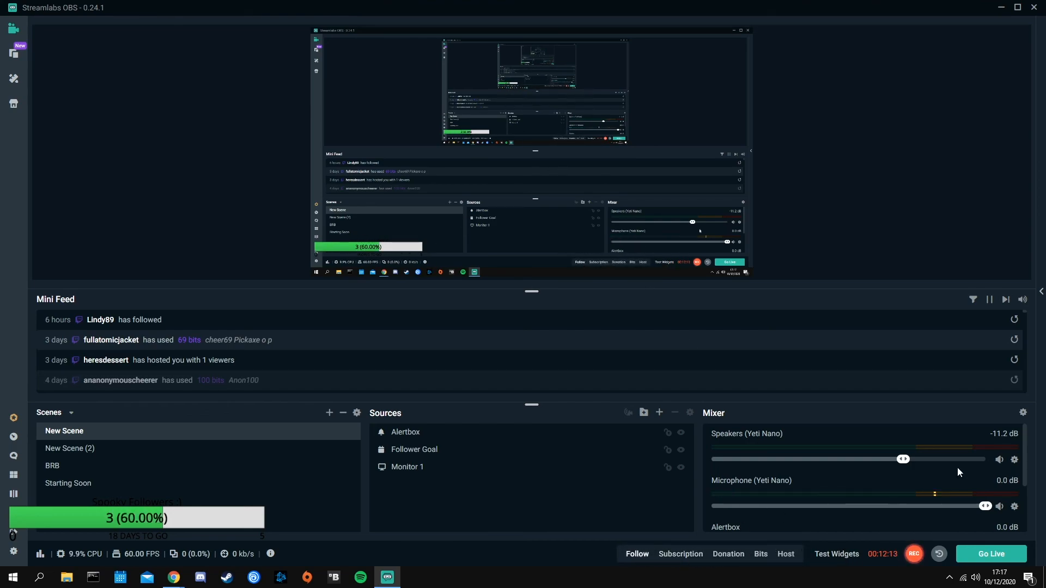
click(998, 459)
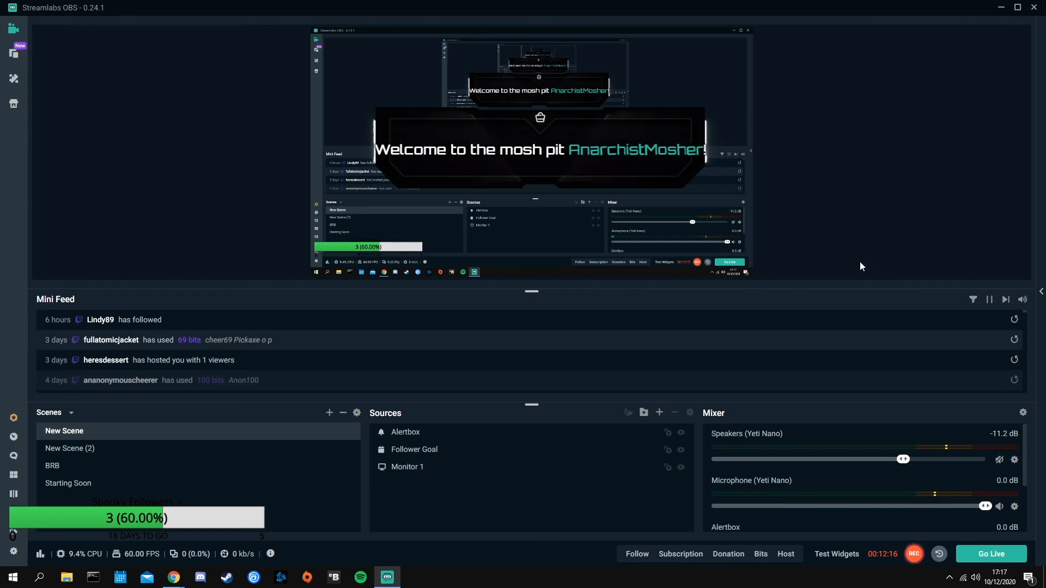
click(836, 554)
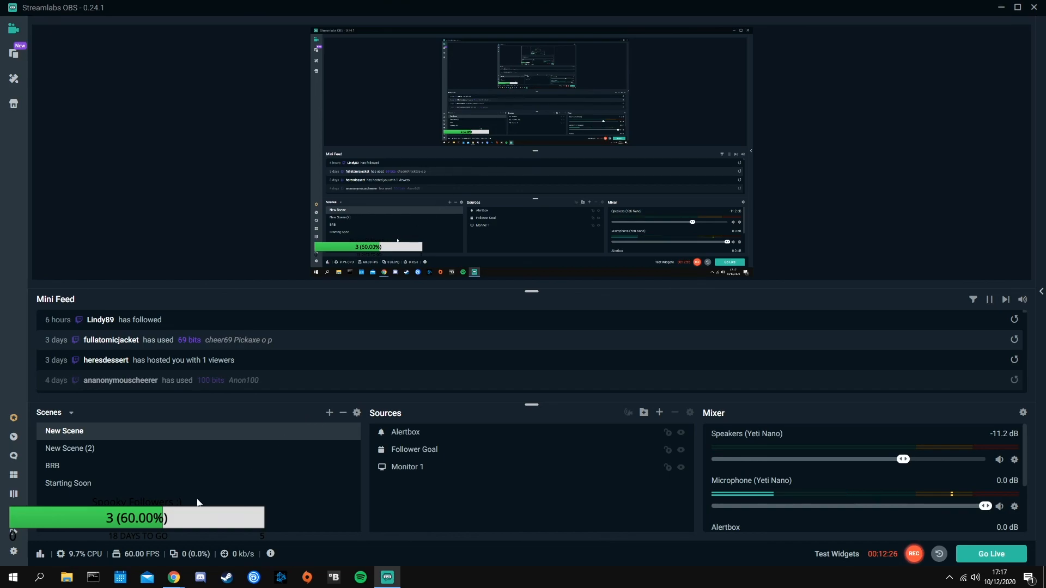
Enlarge the Starting Soon image slightly from its upper-left corner in the Starting Soon scene
click(105, 450)
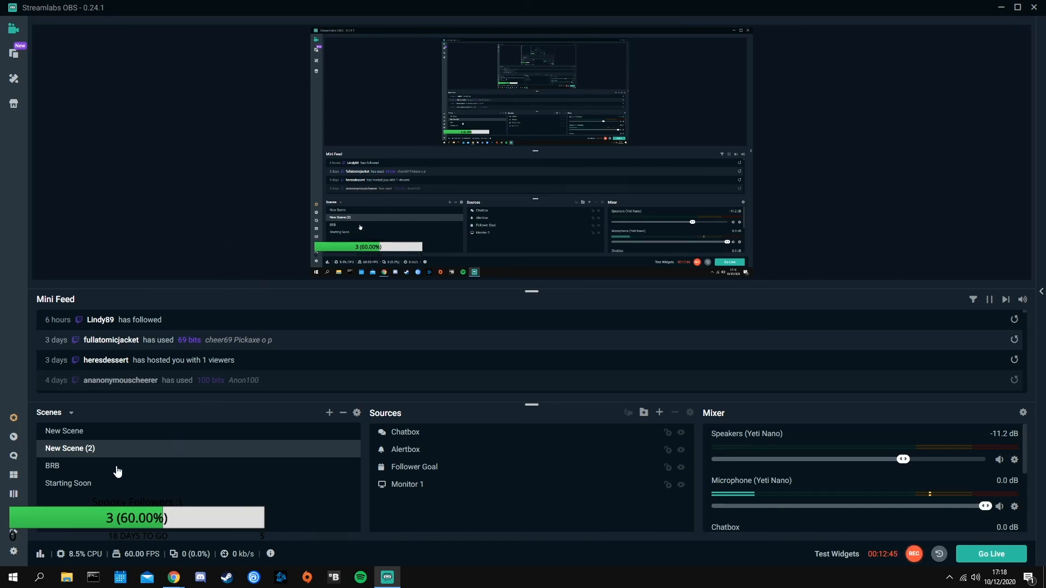
click(113, 469)
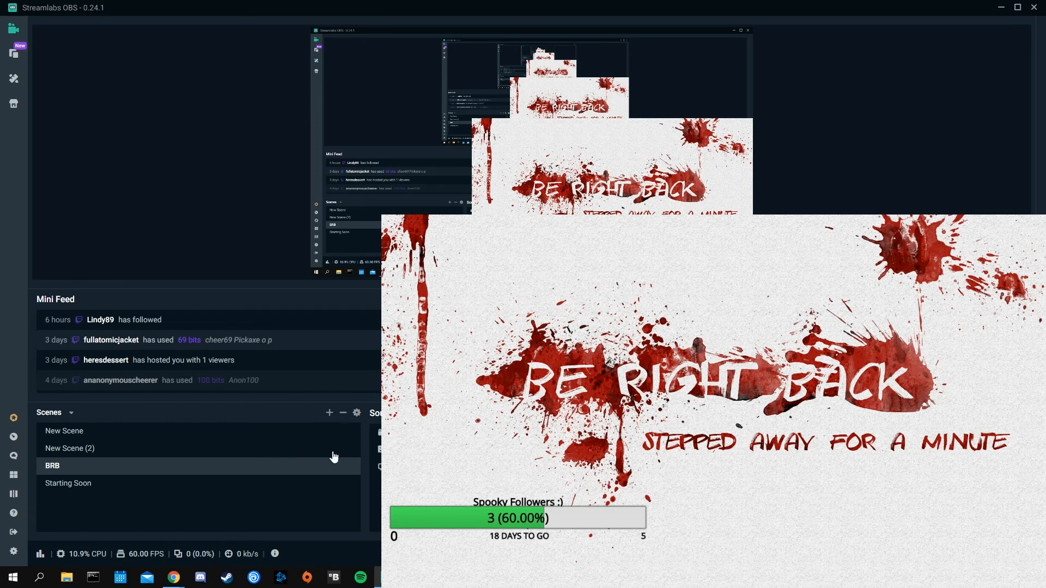
click(127, 486)
click(570, 180)
drag(570, 180, 537, 160)
click(801, 161)
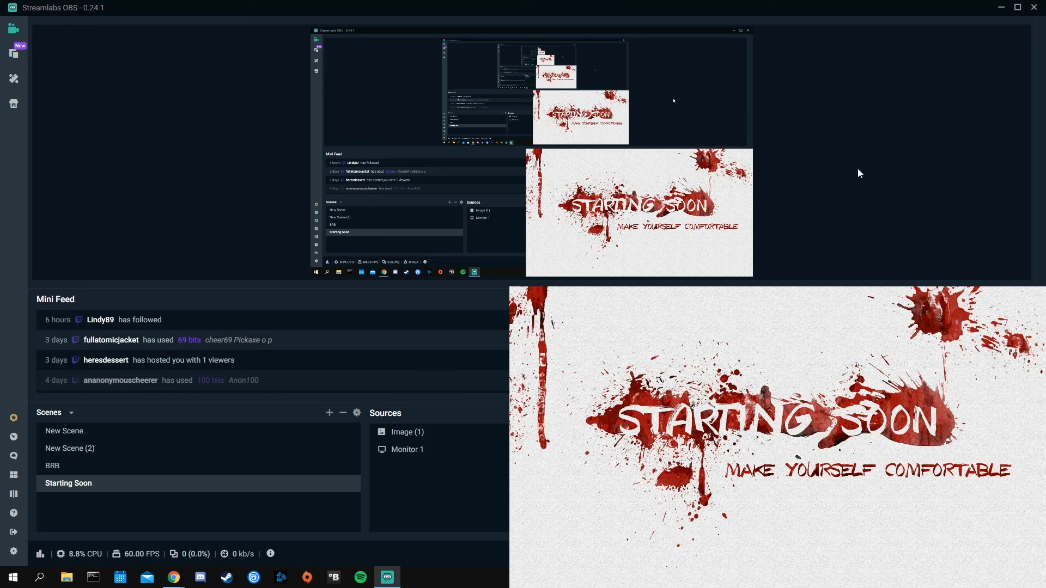
Switch between New Scene and Starting Soon using the scene hotkeys and select Monitor 1 in New Scene
key(F1)
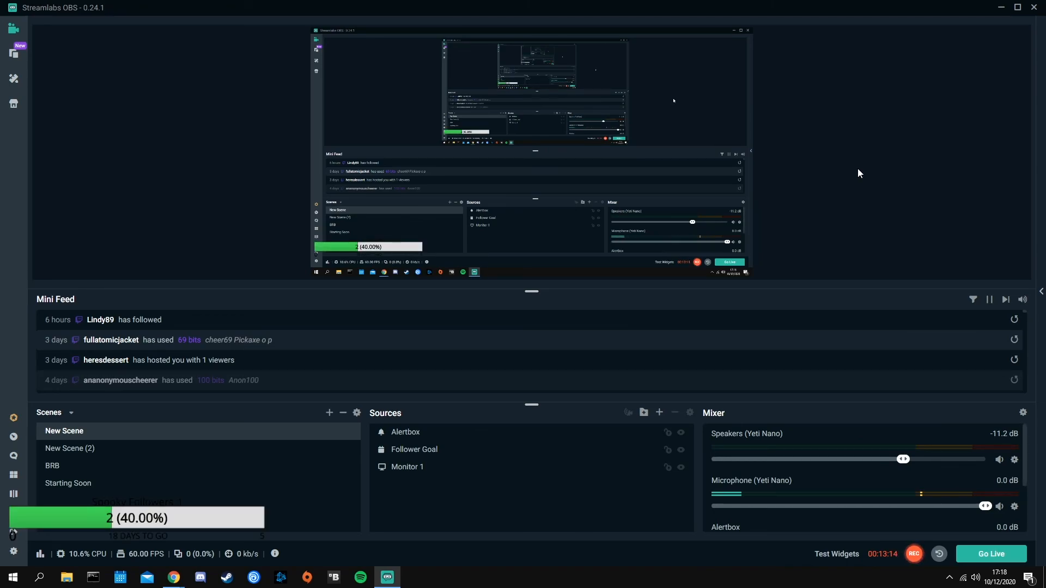
key(F4)
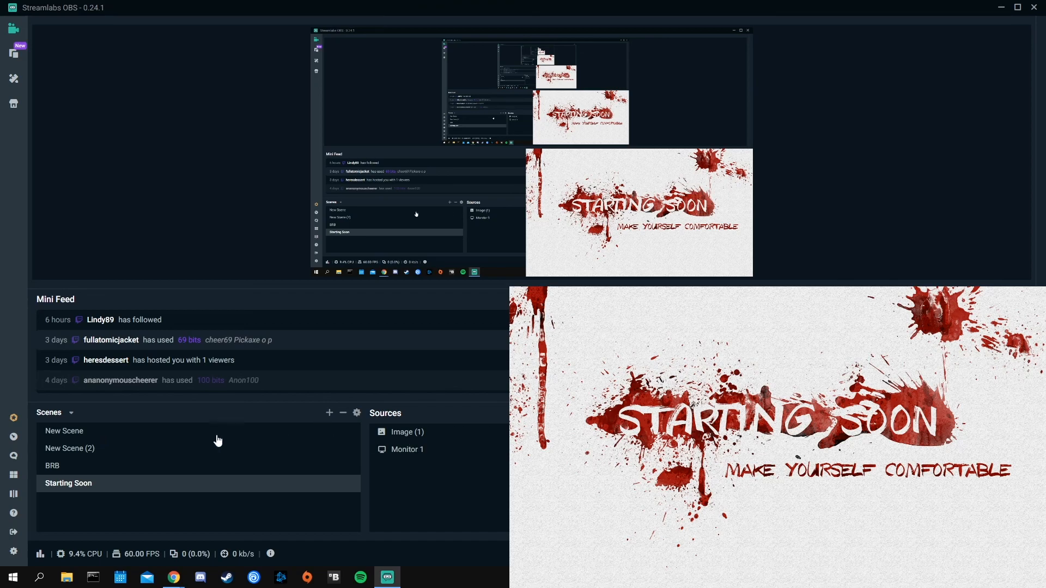
click(171, 434)
click(414, 467)
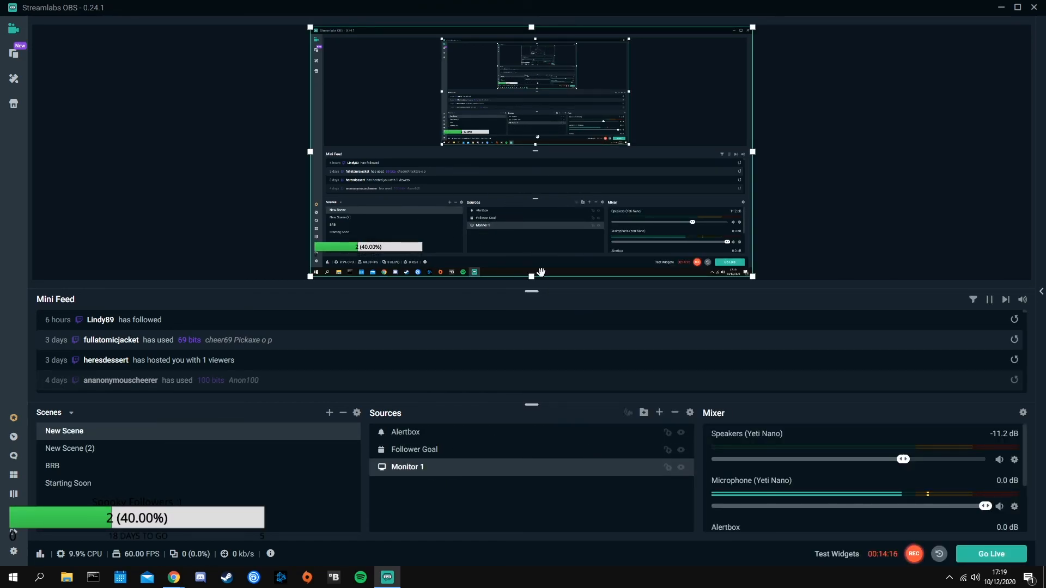
click(878, 240)
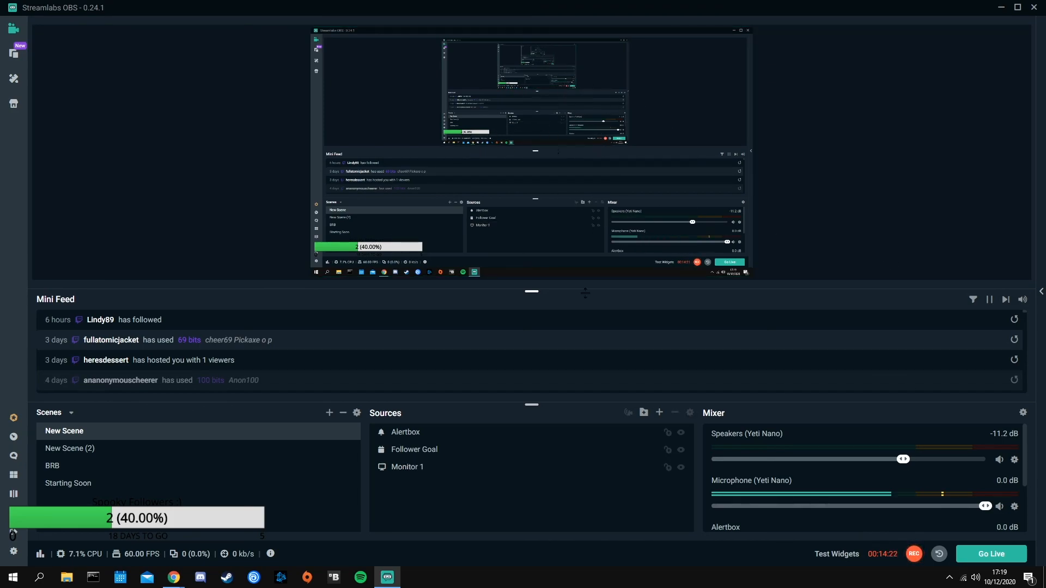
Switch back and forth between New Scene, New Scene (2), BRB and Starting Soon to compare them
click(114, 451)
click(110, 468)
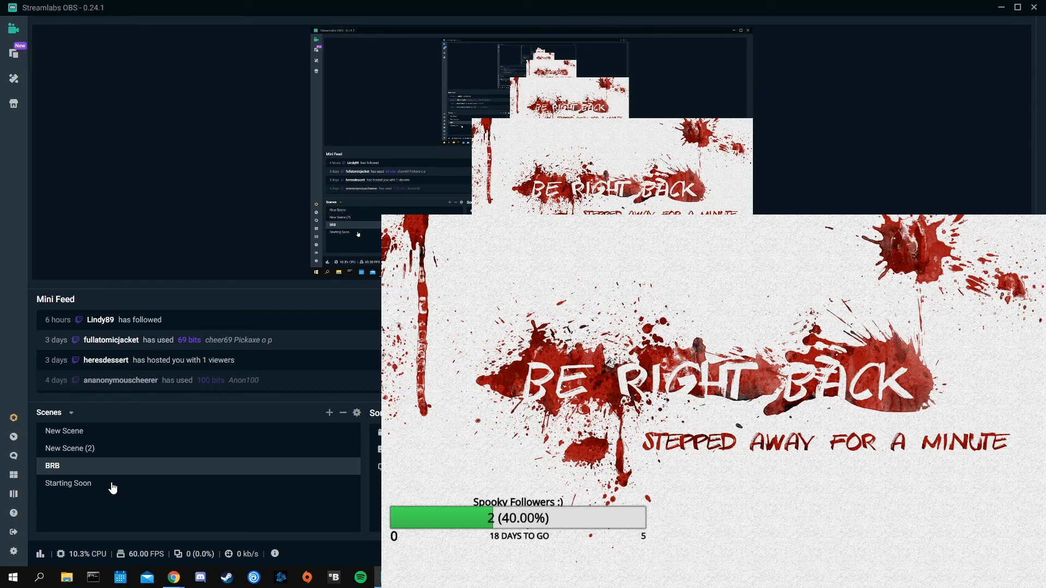
click(113, 432)
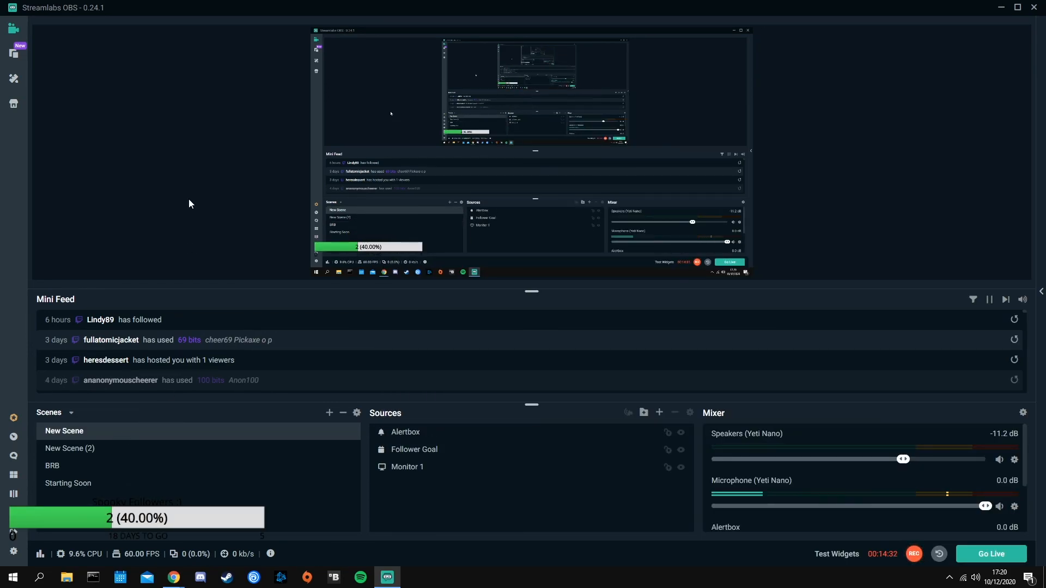
click(160, 467)
click(161, 484)
click(161, 470)
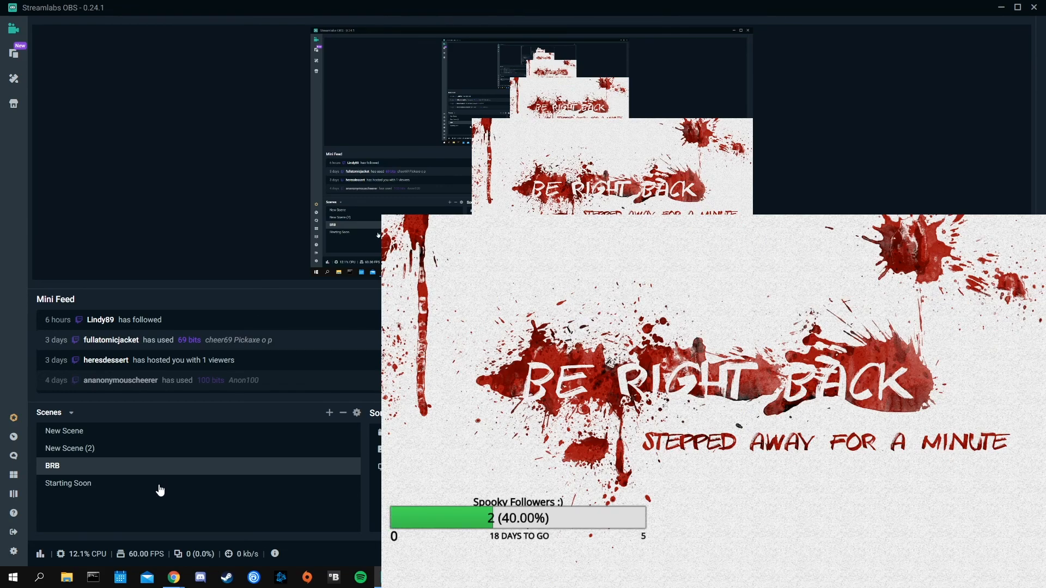
click(160, 484)
click(161, 469)
click(155, 484)
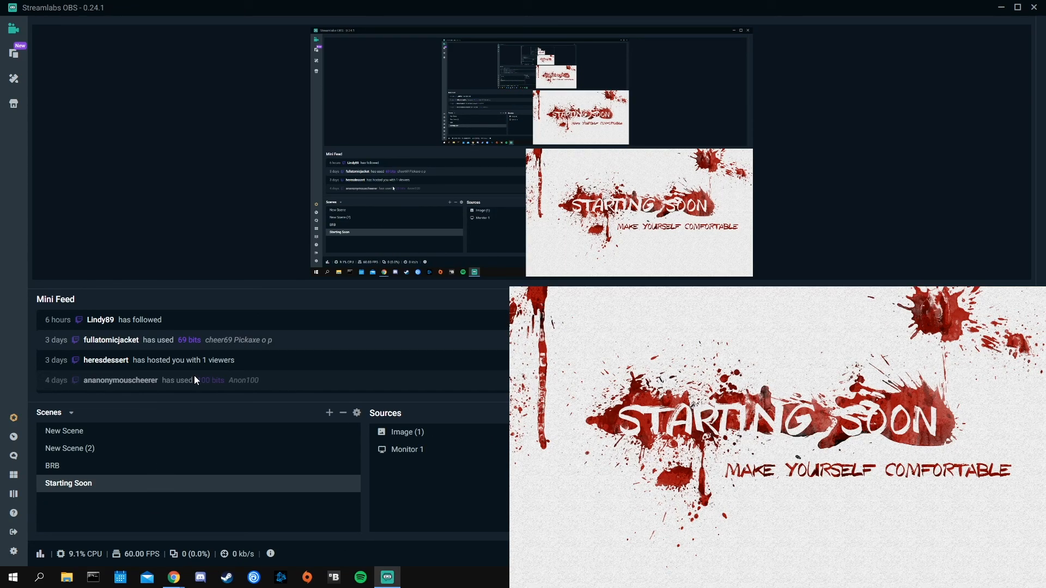
click(77, 450)
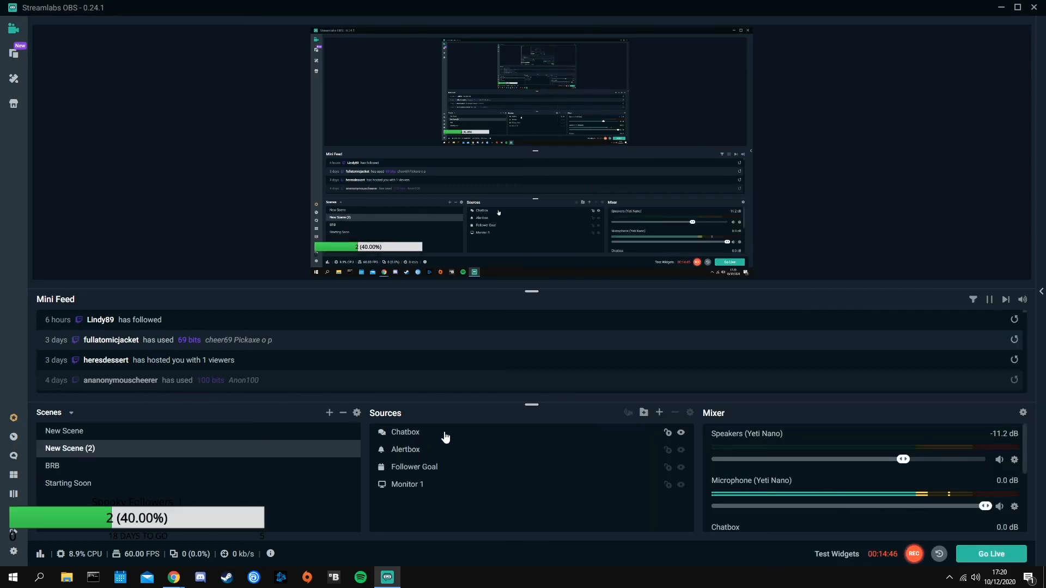